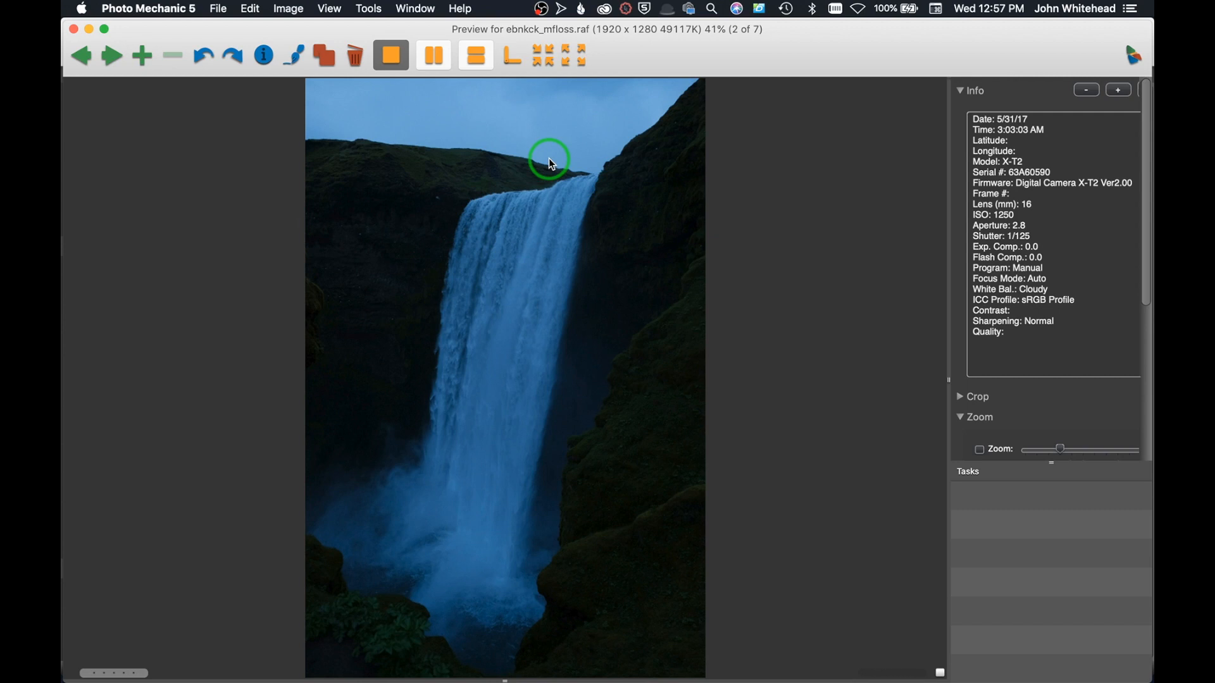
Open ebnkck_mfloss.raf in Camera Raw and set its profile to Adobe Color and white balance to As Shot.
key(super+e)
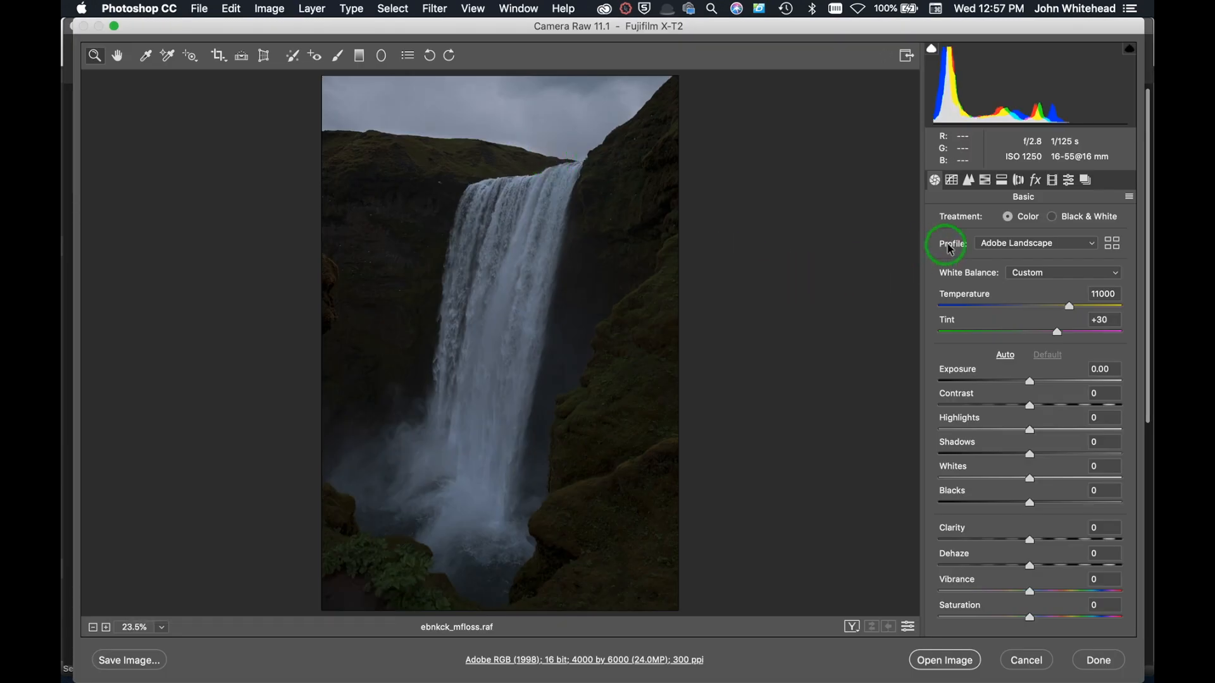
click(1017, 243)
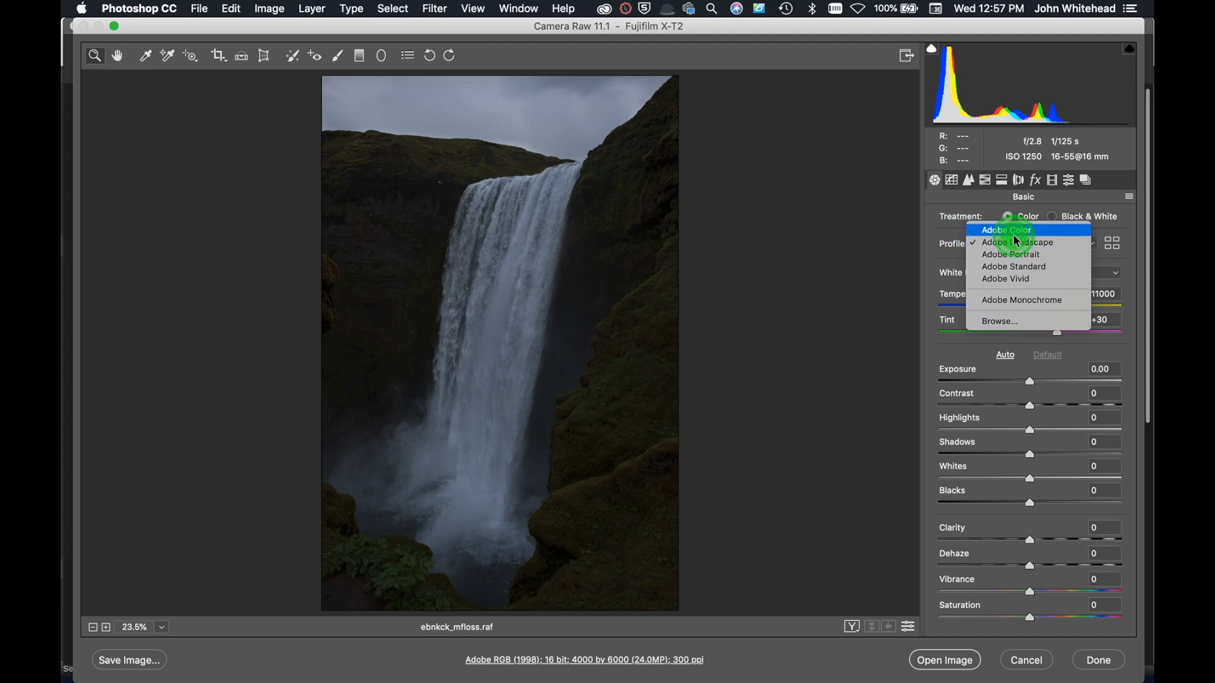
click(1014, 231)
click(1030, 272)
click(1019, 174)
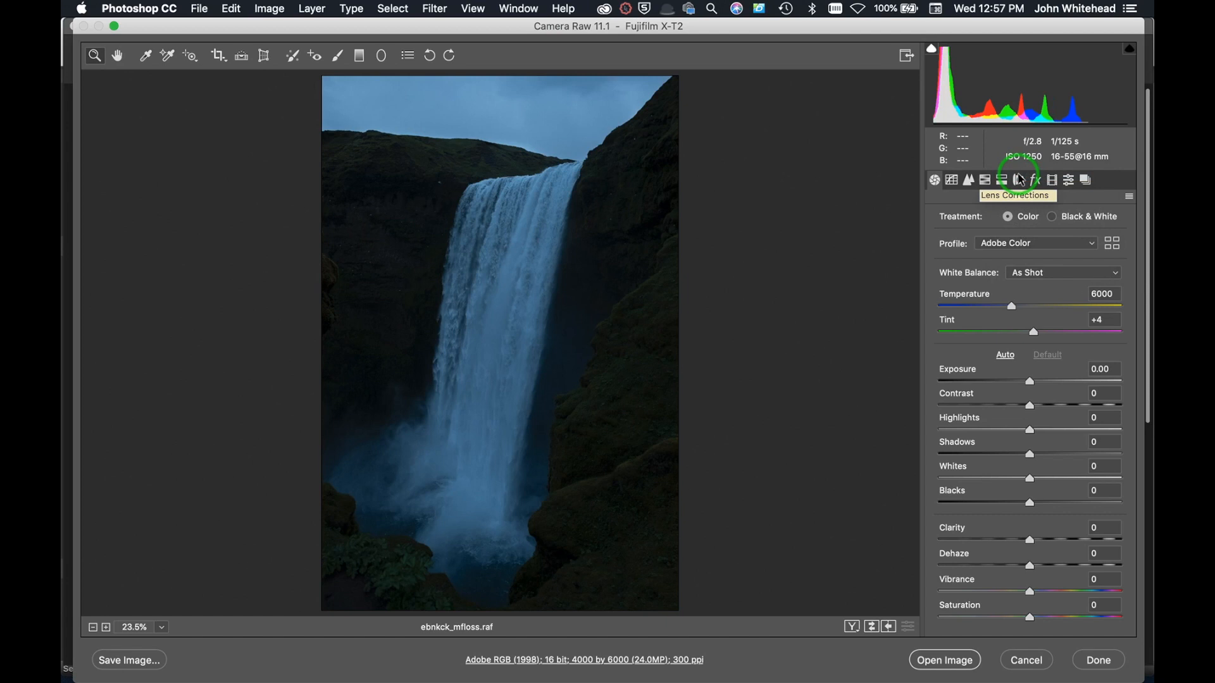
Try the Adobe Landscape profile on the waterfall photo and return to Adobe Color.
click(1050, 246)
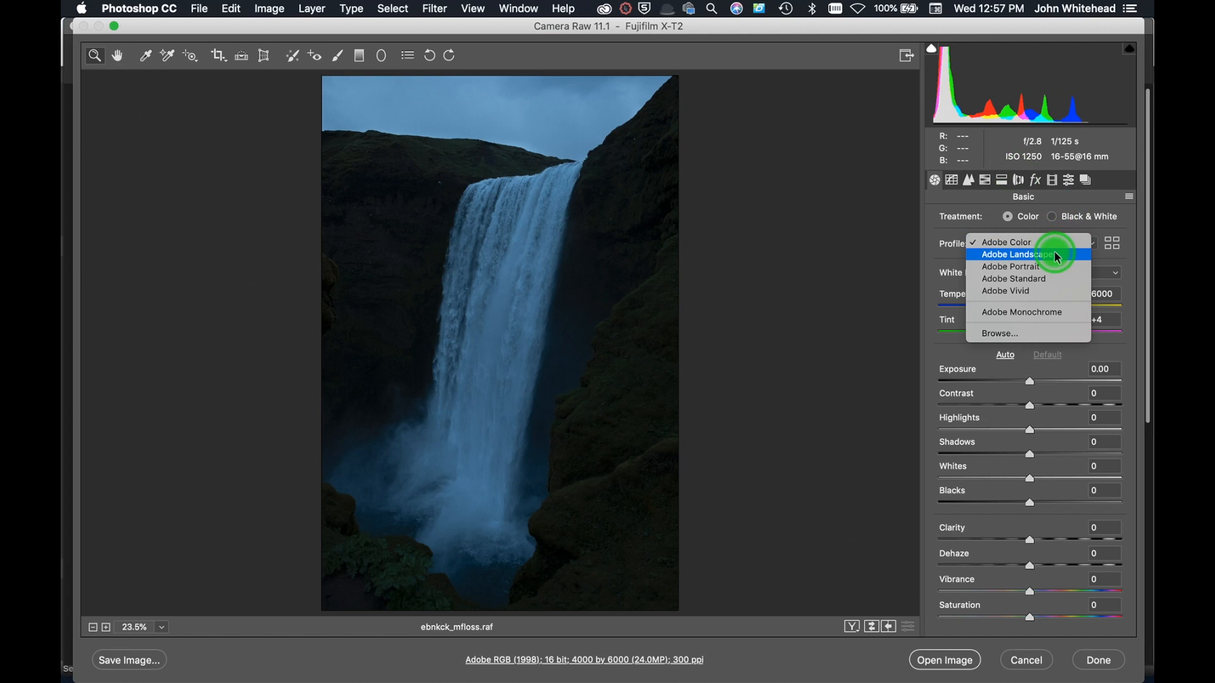
click(1057, 254)
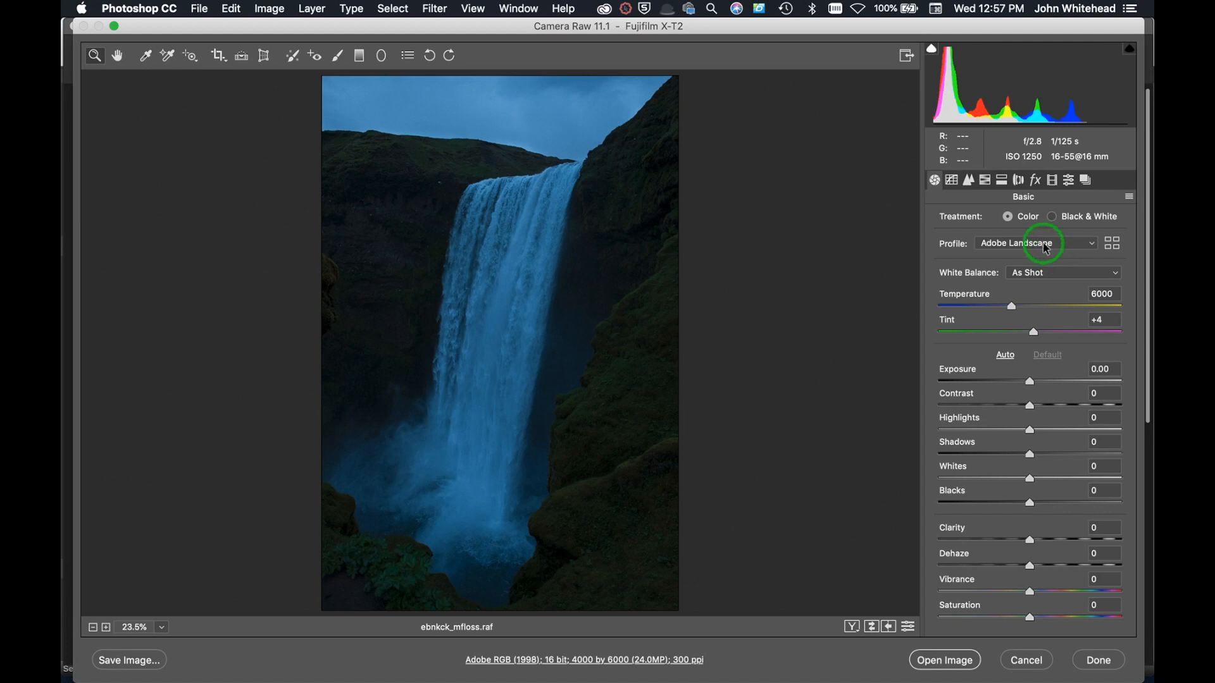
click(1046, 248)
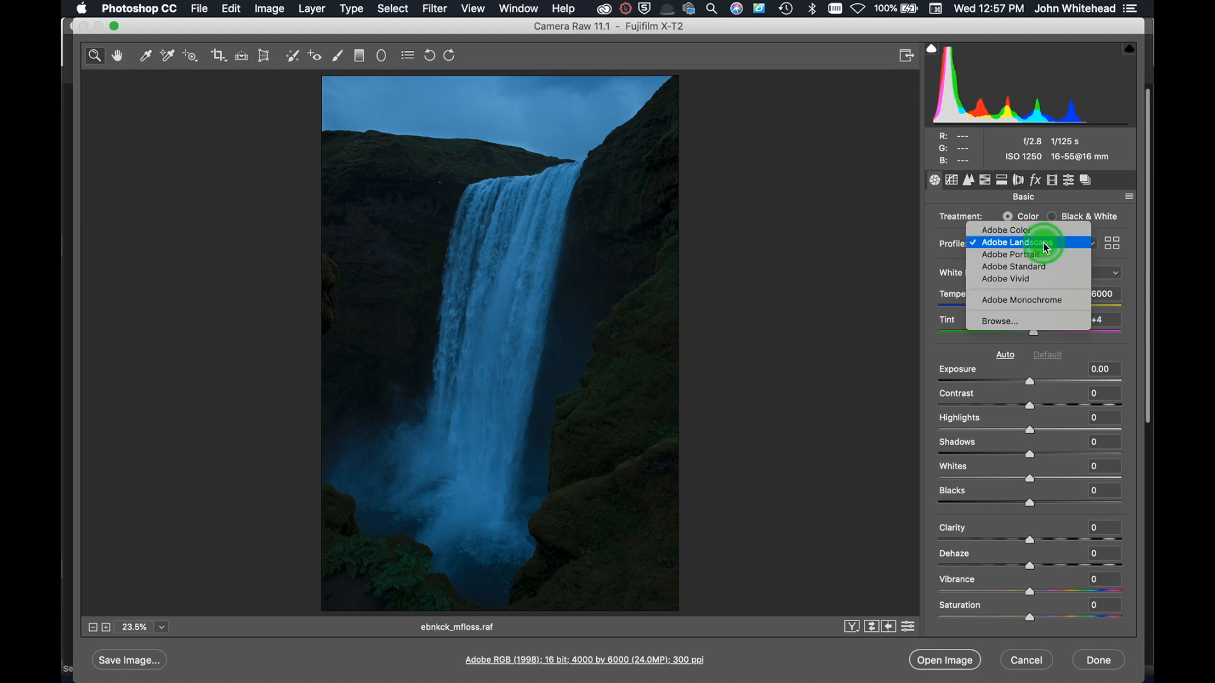
click(1039, 239)
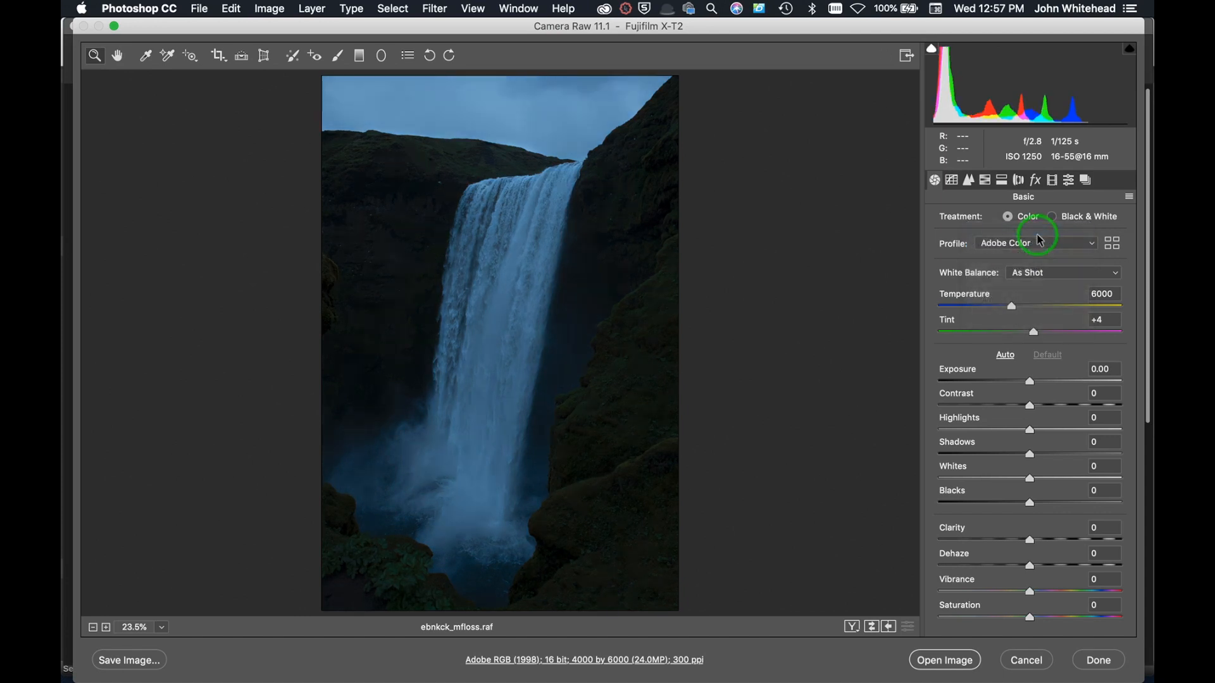
Set the white balance to Auto and raise the exposure to +0.75.
click(1062, 280)
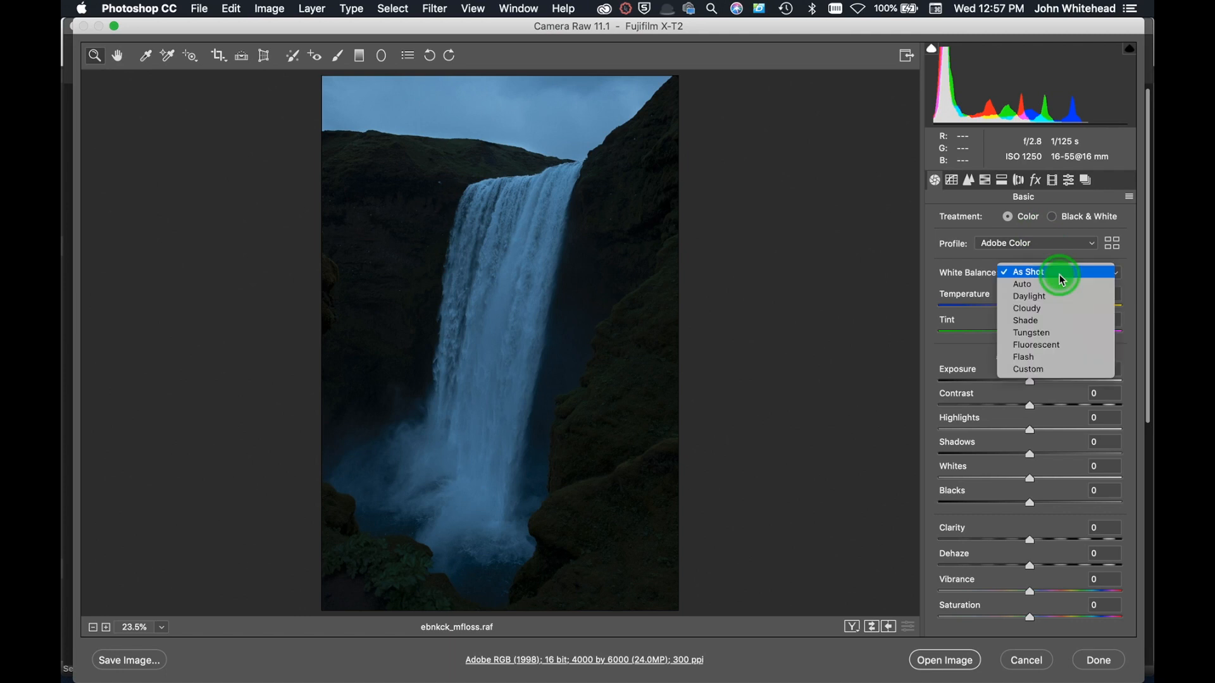
click(1063, 285)
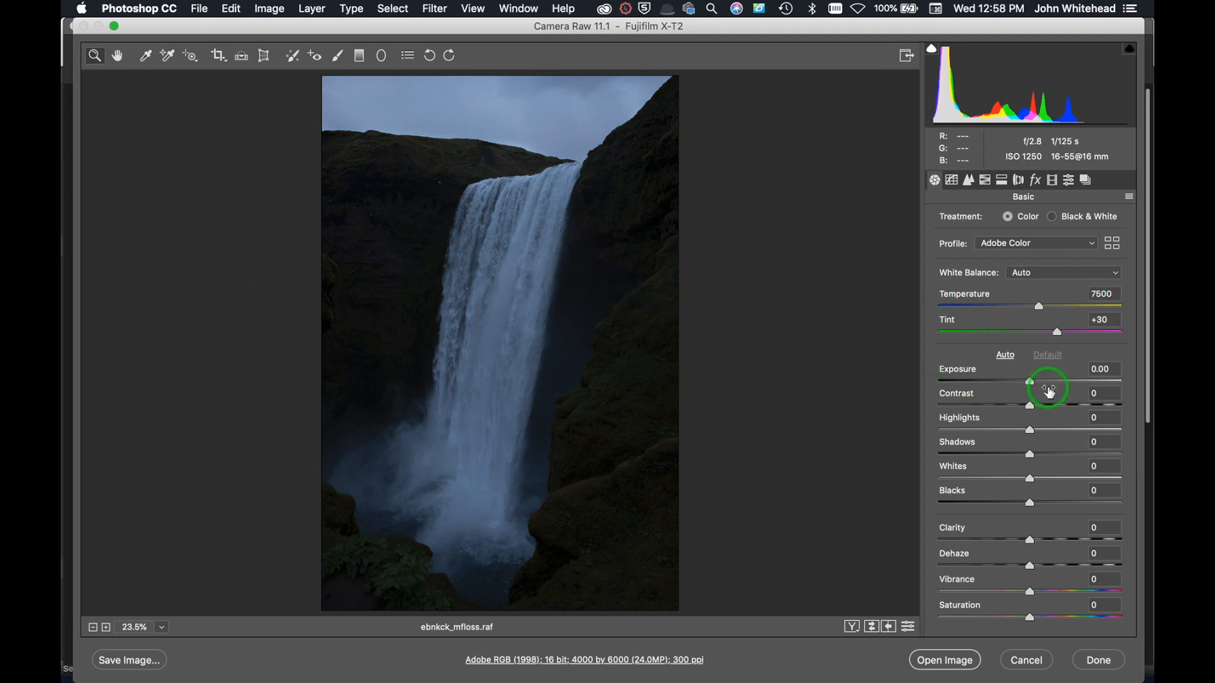
drag(991, 376, 1045, 388)
click(1047, 387)
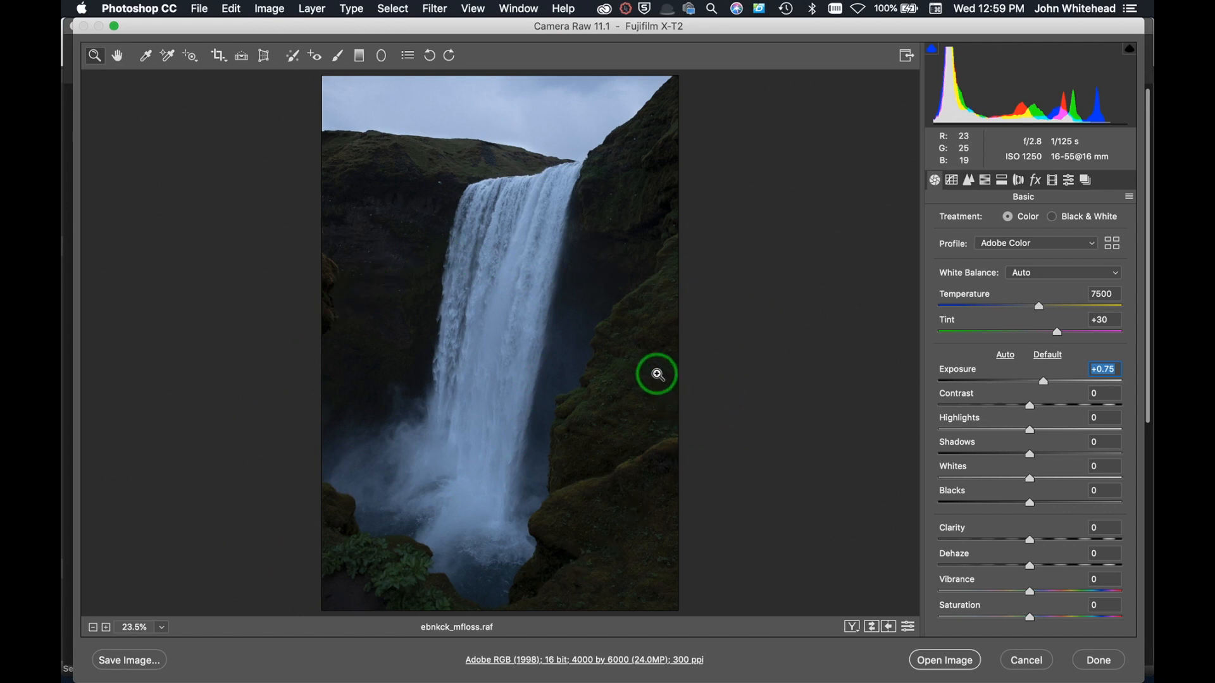
Raise the shadows to +71 and warm the color temperature to 8200.
click(1076, 454)
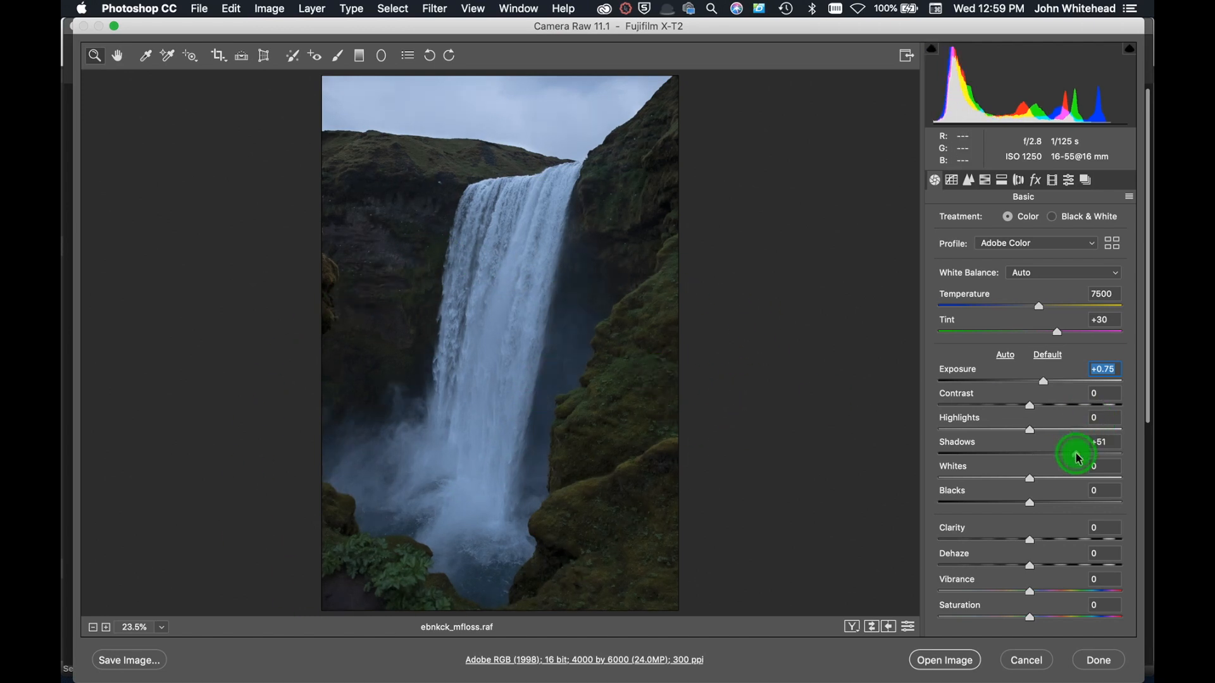
drag(1076, 454, 1095, 456)
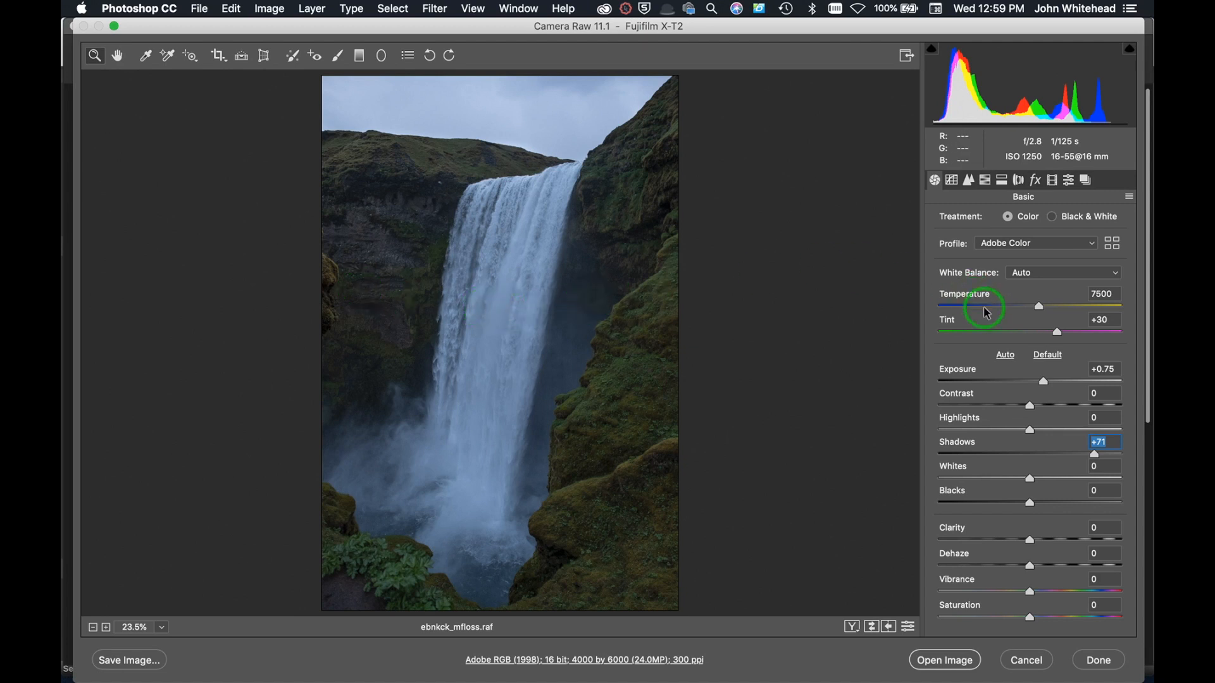
drag(1038, 307, 1057, 315)
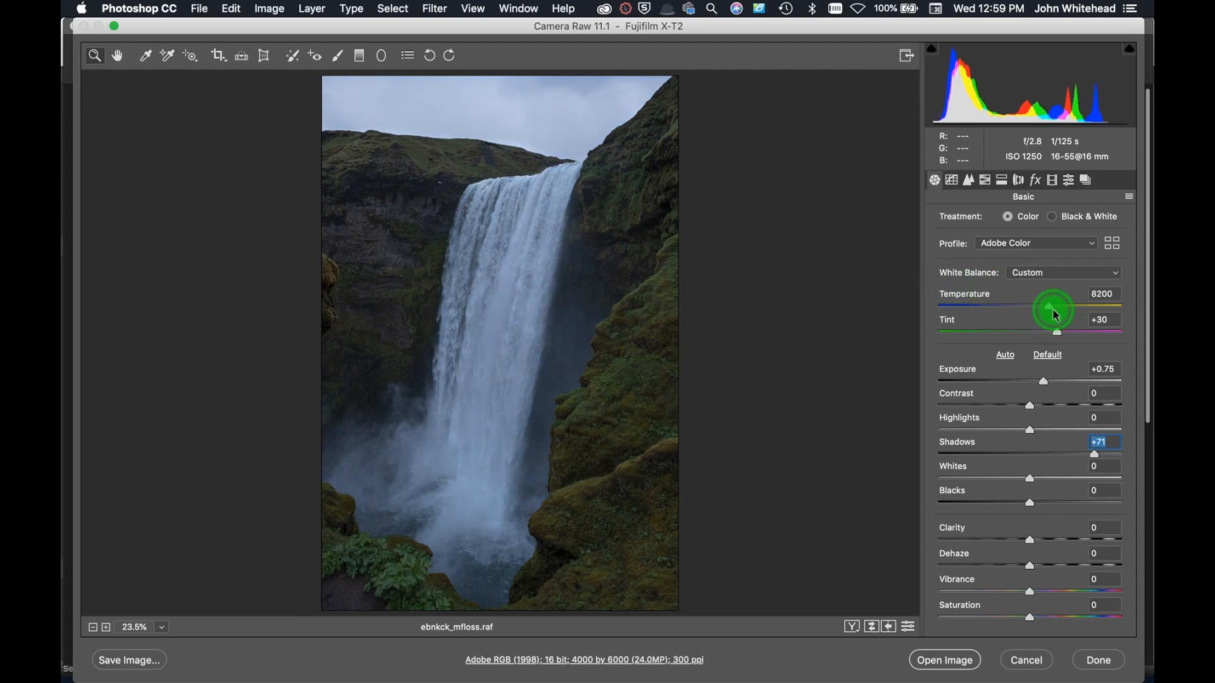
drag(1055, 315, 1055, 315)
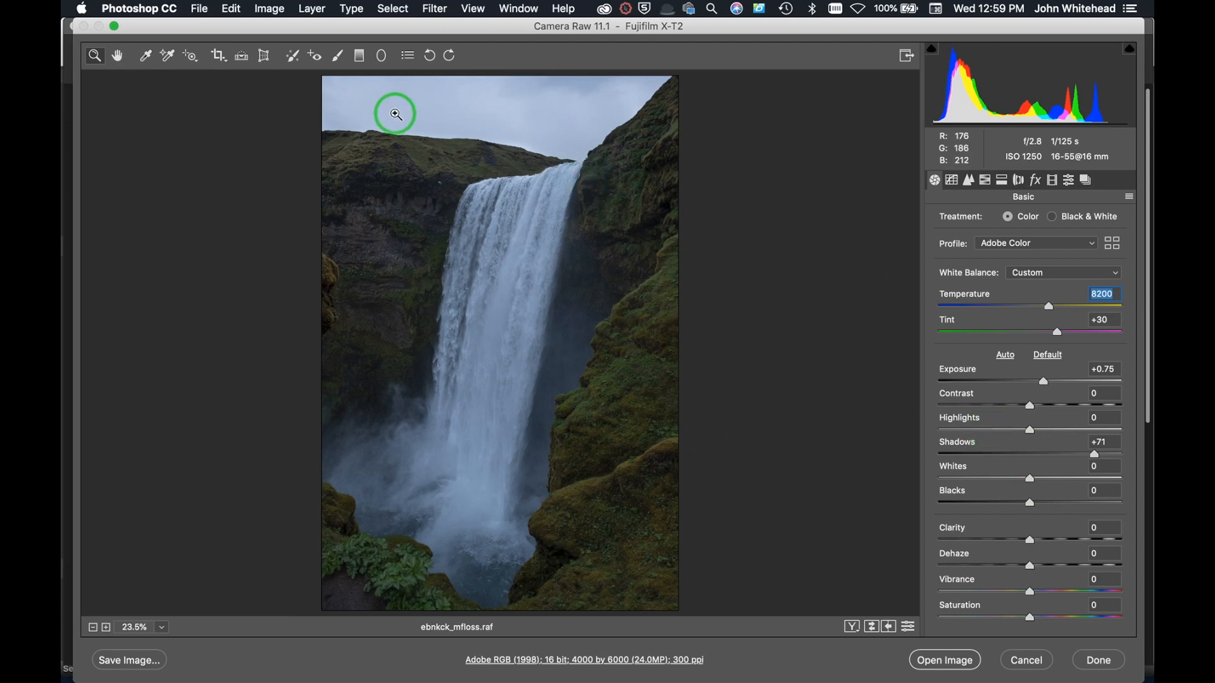
Activate the Adjustment Brush and delete the existing brush adjustment pinned in the sky.
click(338, 55)
click(367, 81)
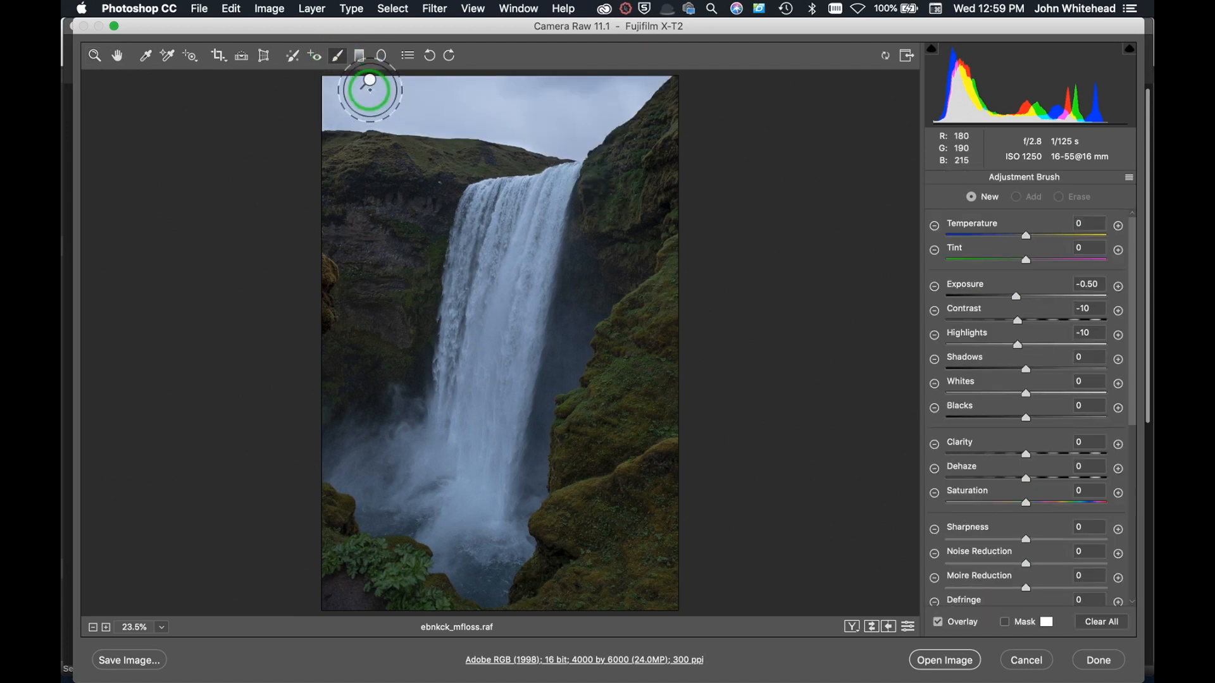
click(370, 81)
key(Delete)
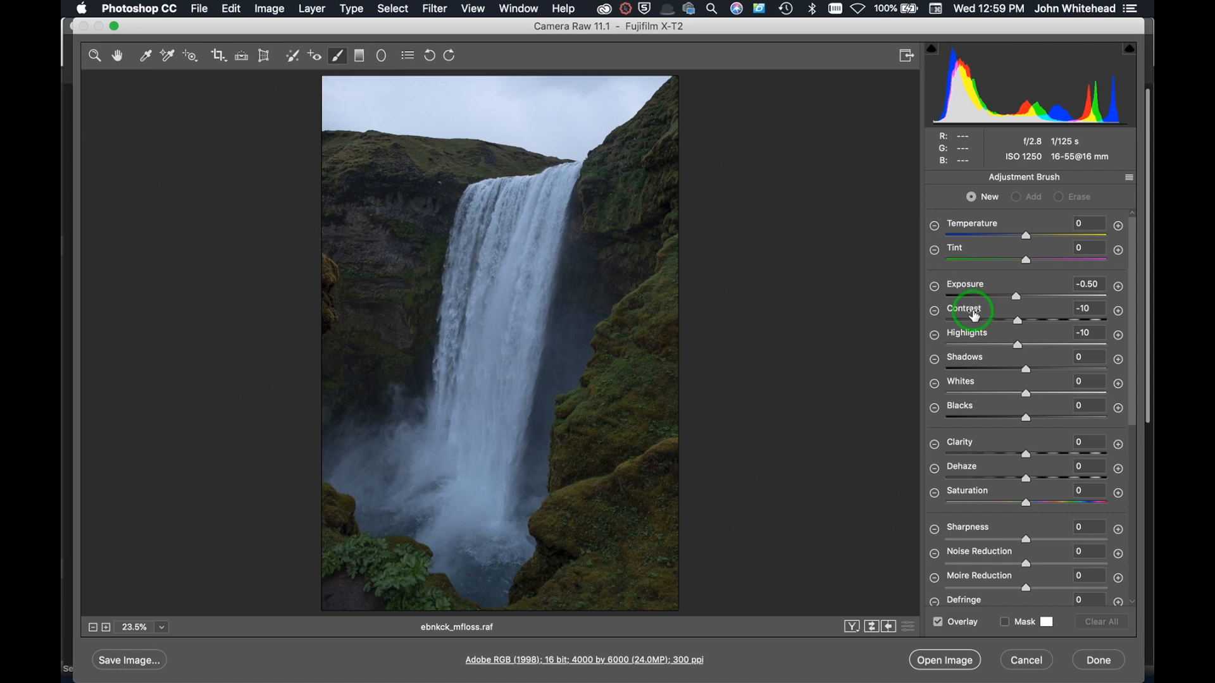
Paint a new brush adjustment from the right cliff down over the scene with a size 30 brush, Exposure +0.35 and Highlights +25.
click(1118, 335)
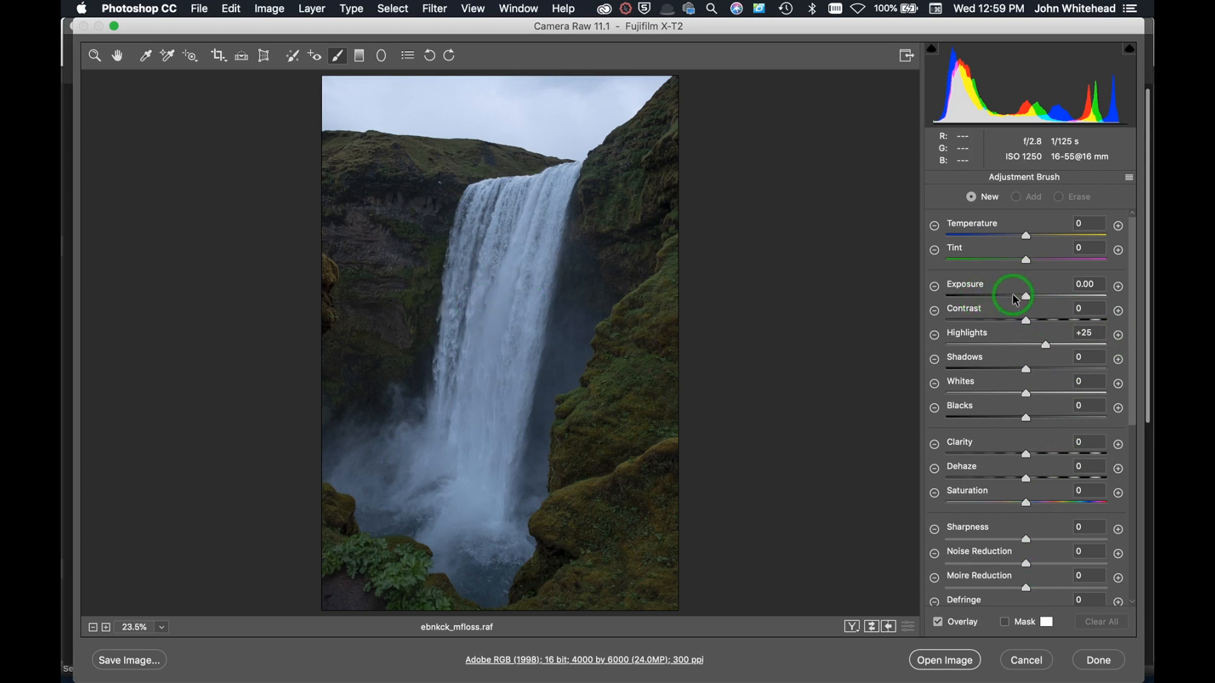
click(1033, 298)
key(])
key(])
key(])
key(])
key(])
key(])
key(])
key(])
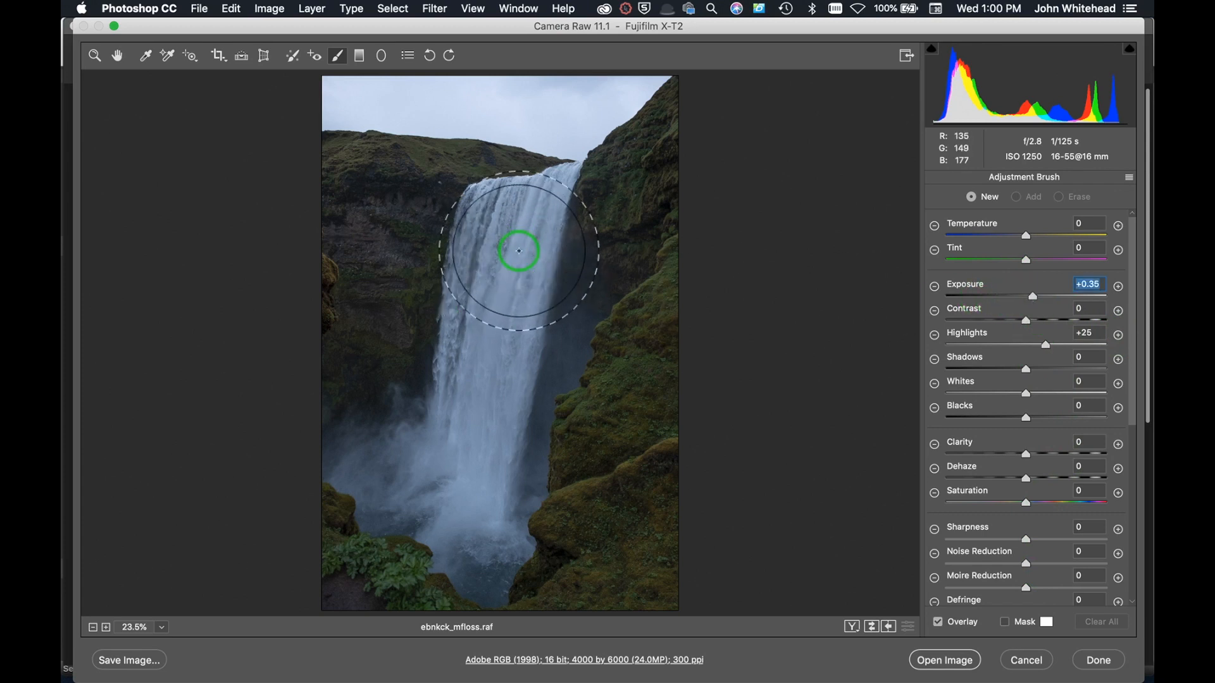
mouse_move(638, 193)
mouse_down()
mouse_move(545, 255)
mouse_move(475, 272)
mouse_move(339, 225)
mouse_move(358, 556)
mouse_move(474, 572)
mouse_move(448, 393)
mouse_move(353, 249)
mouse_move(597, 341)
mouse_move(675, 581)
mouse_move(652, 240)
mouse_move(710, 155)
mouse_move(703, 174)
mouse_move(435, 233)
mouse_move(402, 477)
mouse_move(348, 578)
mouse_move(532, 549)
mouse_up()
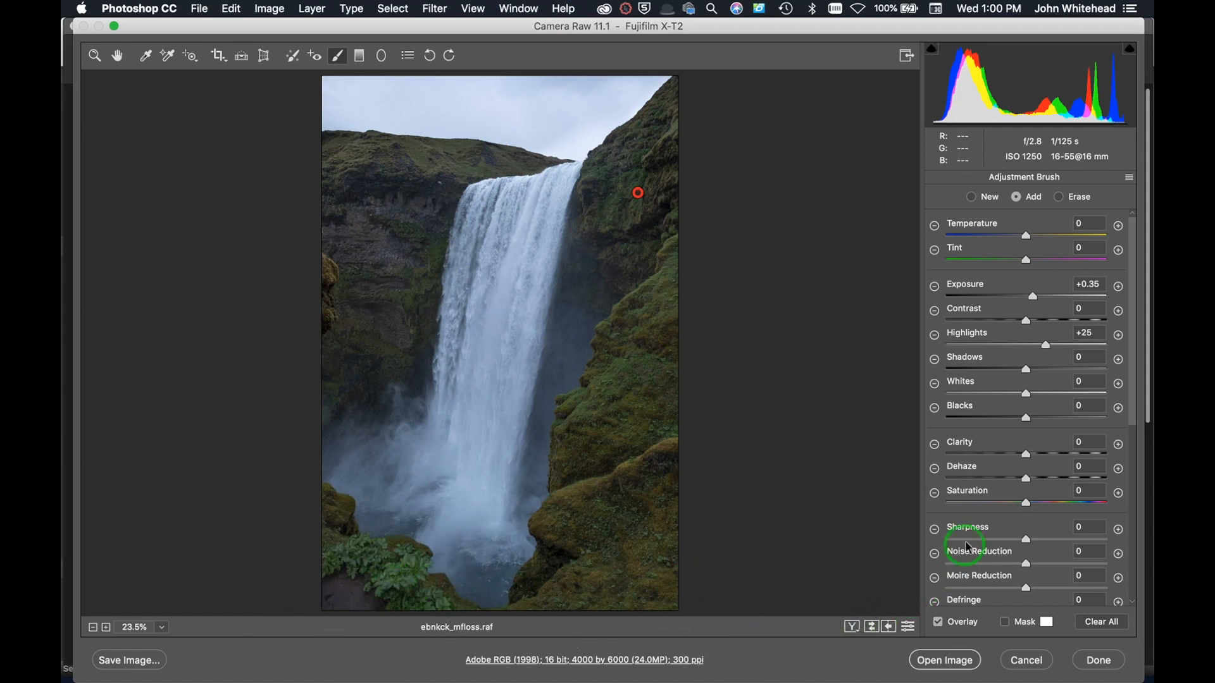
Lower the adjustment brush's flow to 55.
scroll(1017, 477, down, 10)
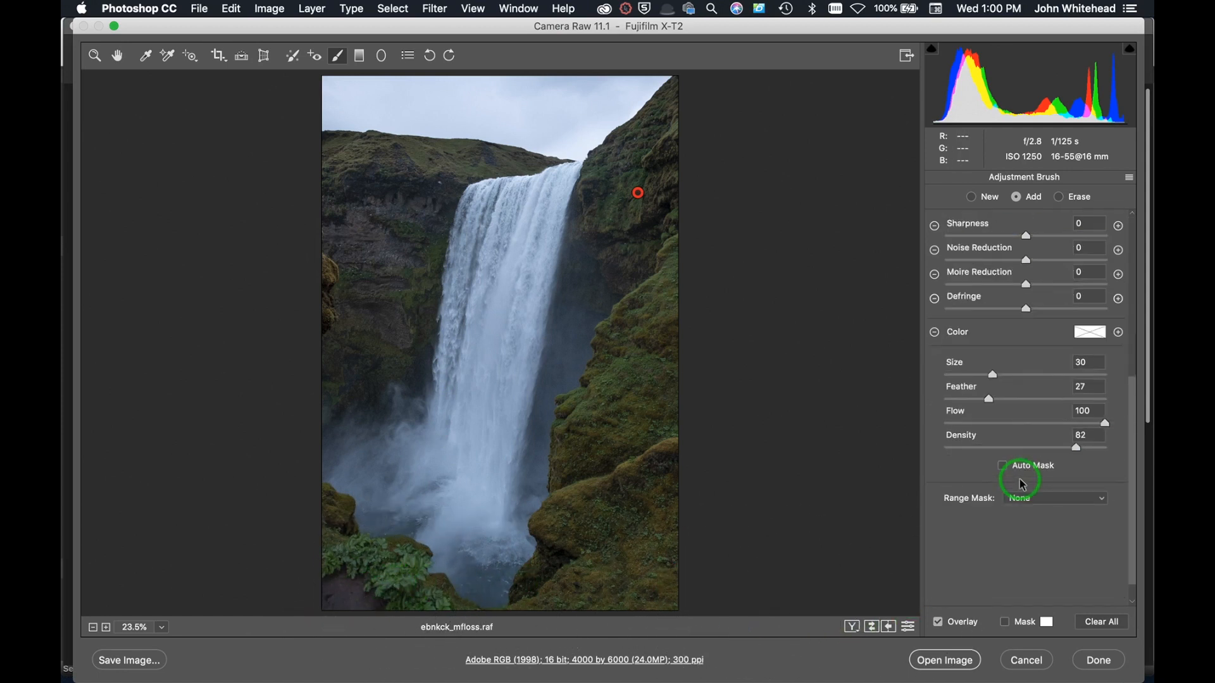
scroll(1019, 485, up, 1)
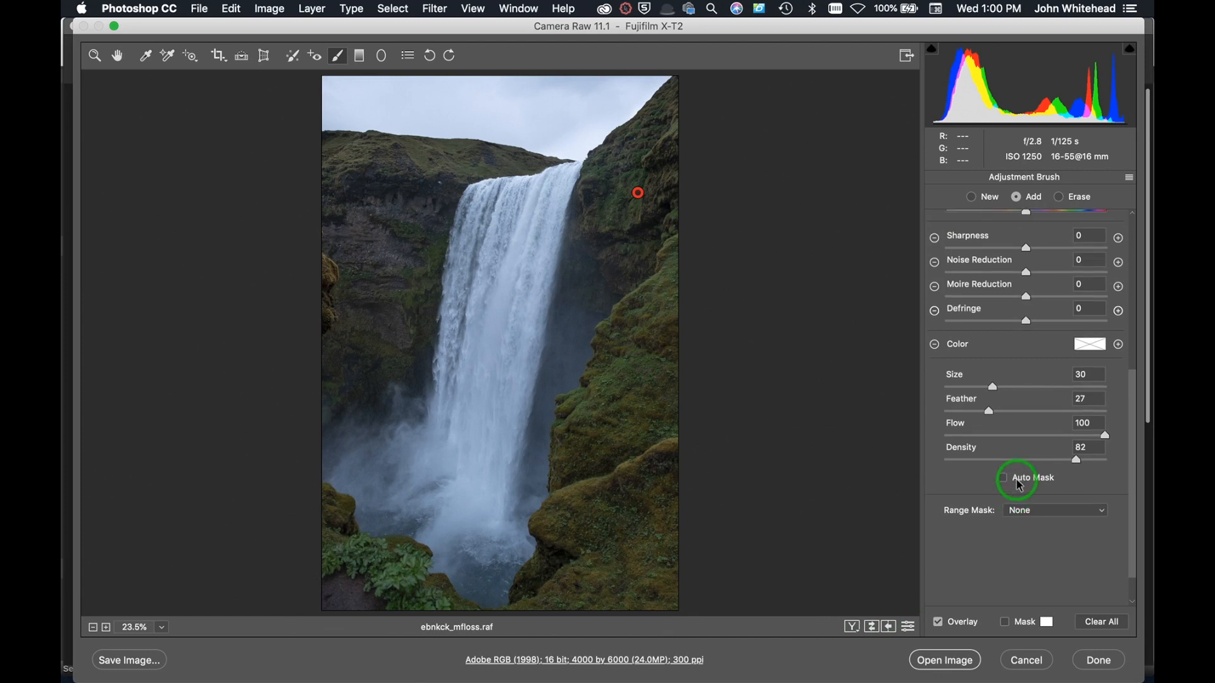
drag(1104, 444, 1032, 443)
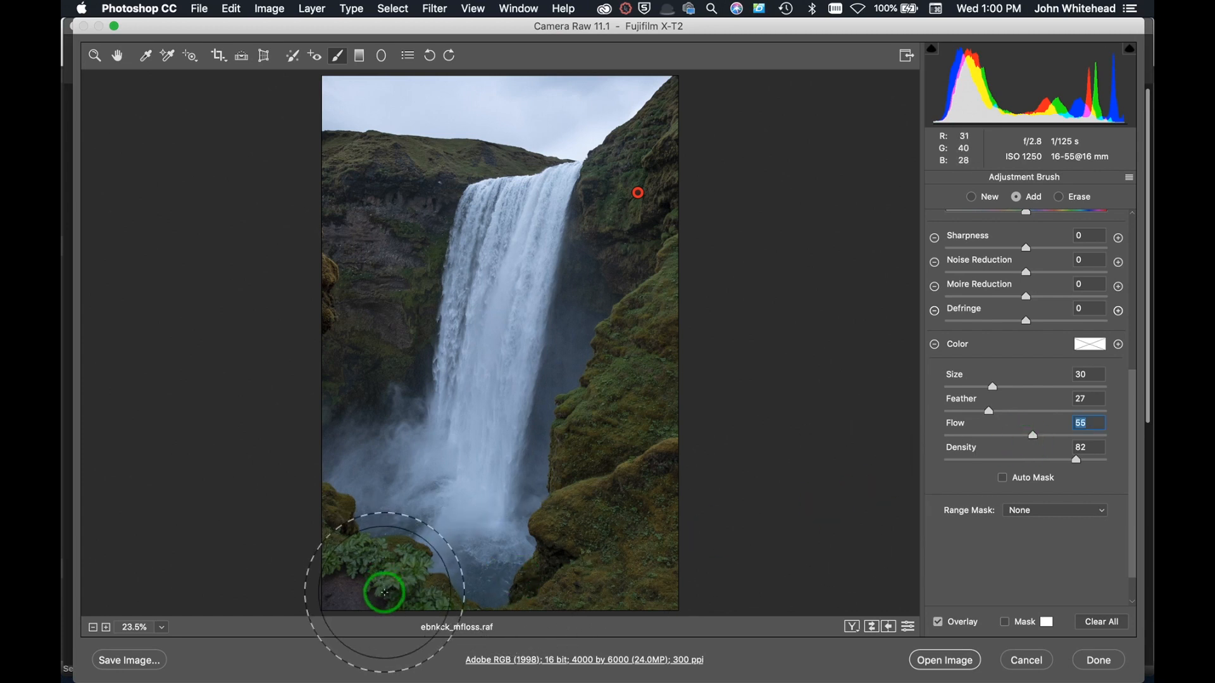
Erase parts of the brightening adjustment along the photo's left edge with a size 12 eraser brush.
key(alt)
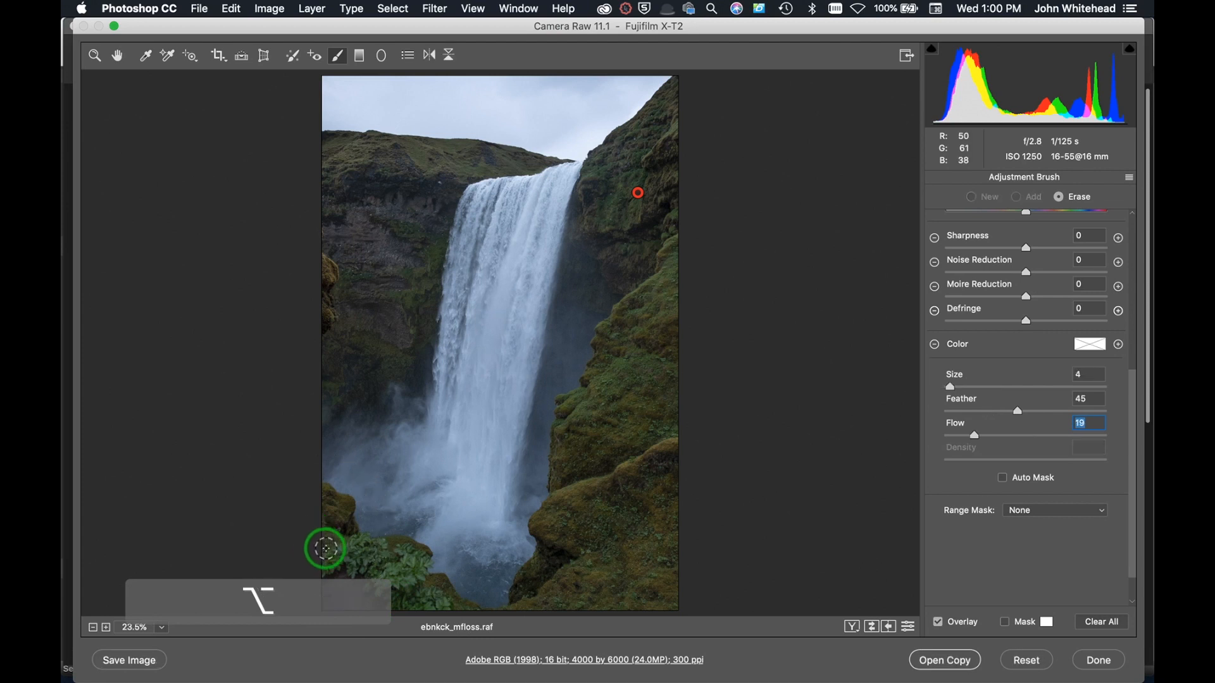
key(alt+bracketright)
key(alt+bracketright)
key(alt+bracketright)
key(alt+bracketright)
key(alt+bracketright)
key(alt+bracketright)
key(alt+bracketright)
key(alt+bracketright)
key(alt+bracketright)
key(alt+bracketright)
key(alt+bracketright)
key(alt+bracketright)
key(alt+bracketright)
key(alt+bracketright)
key(alt+bracketright)
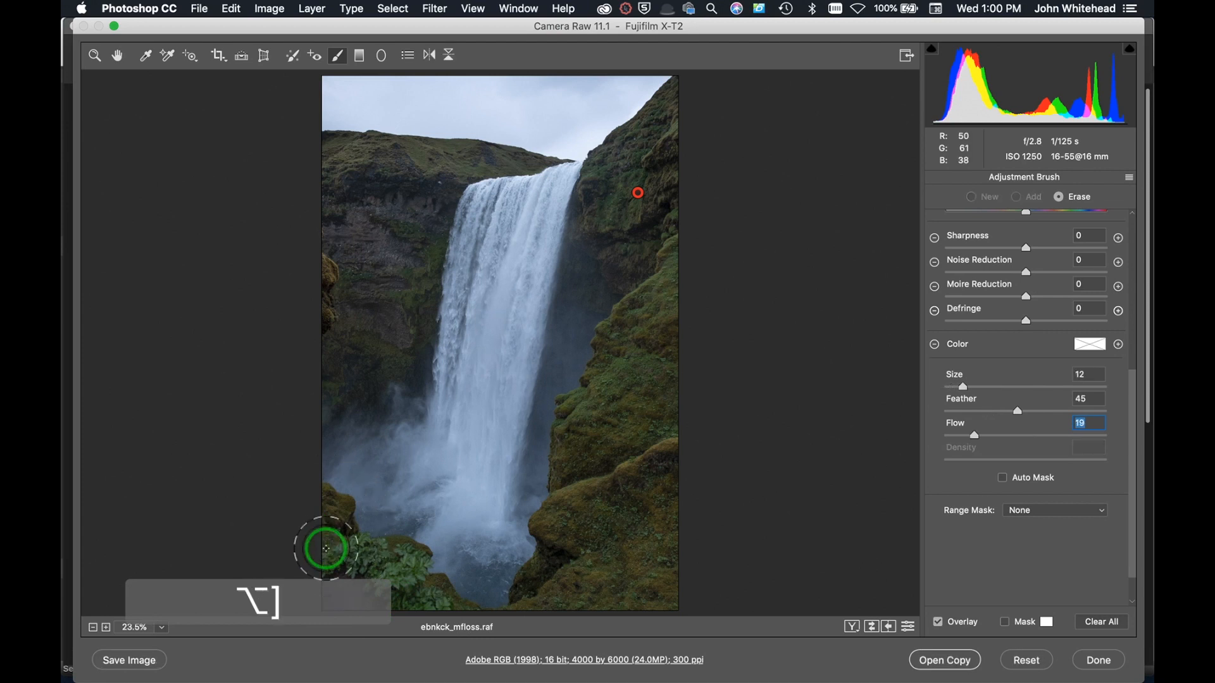
mouse_move(326, 549)
mouse_down()
mouse_move(450, 613)
mouse_move(413, 553)
mouse_move(310, 546)
mouse_move(254, 498)
mouse_move(269, 478)
mouse_up()
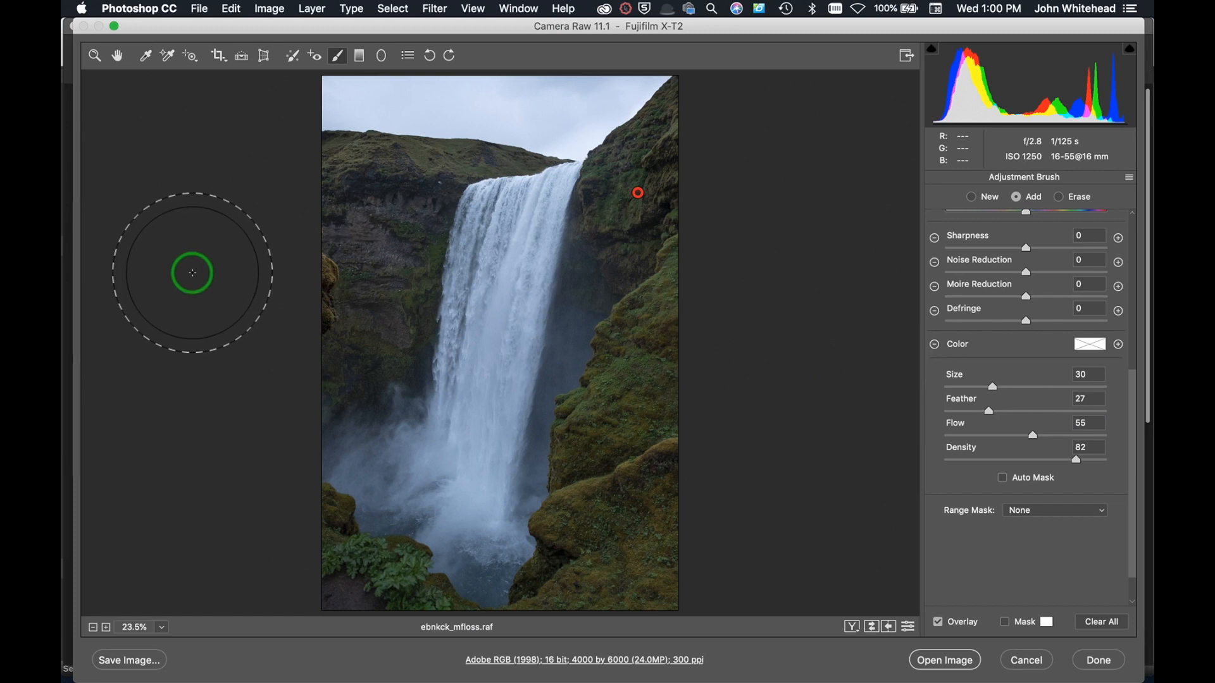
key(alt)
drag(298, 288, 304, 285)
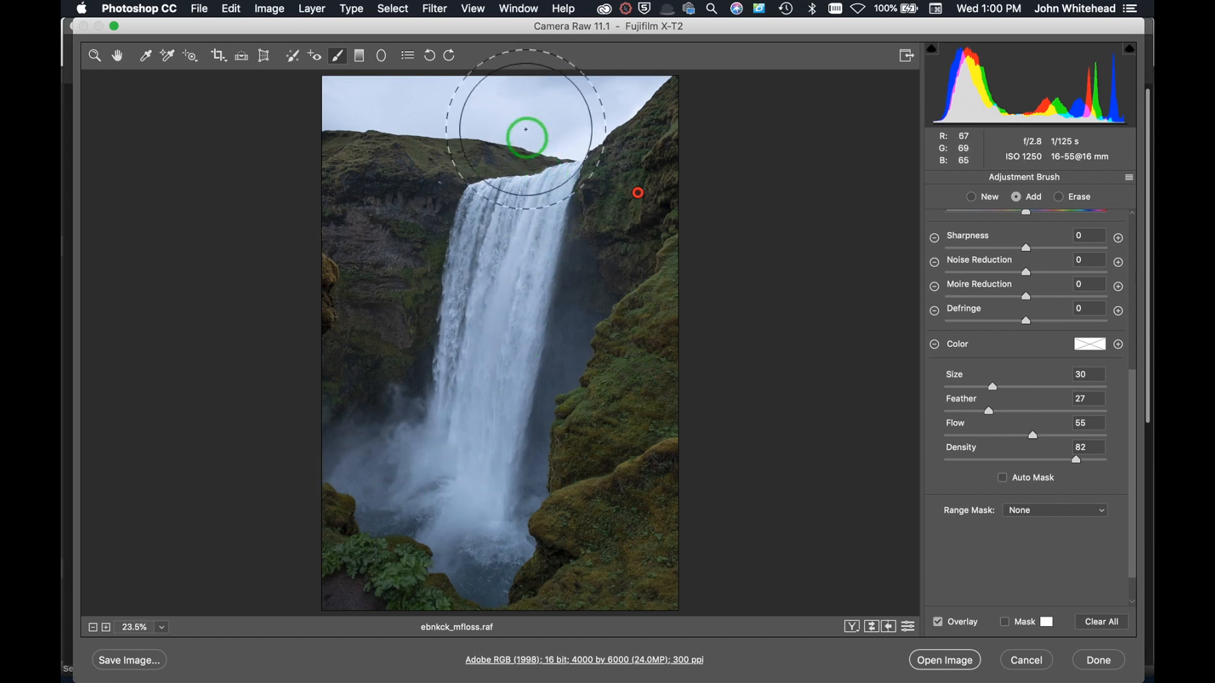
Create a new brush adjustment with Exposure -0.50 and paint it over the sky to darken it.
click(975, 202)
click(1127, 324)
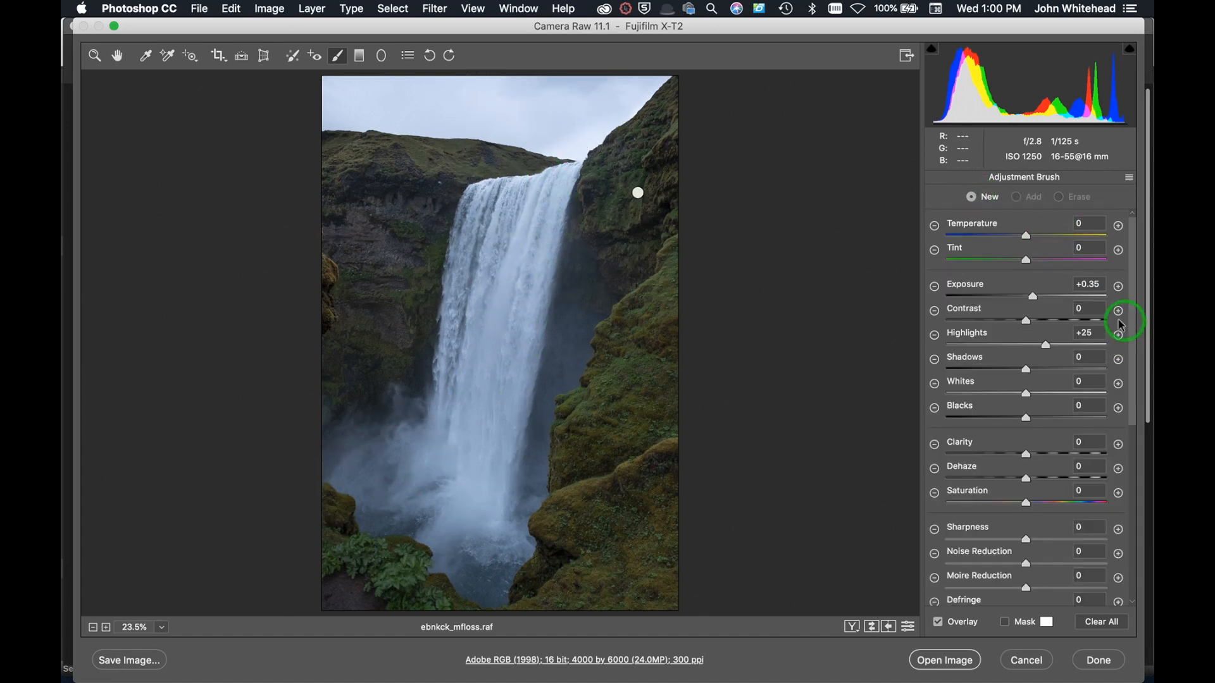
click(935, 286)
mouse_move(577, 87)
mouse_down()
mouse_move(348, 74)
mouse_move(564, 108)
mouse_move(637, 35)
mouse_up()
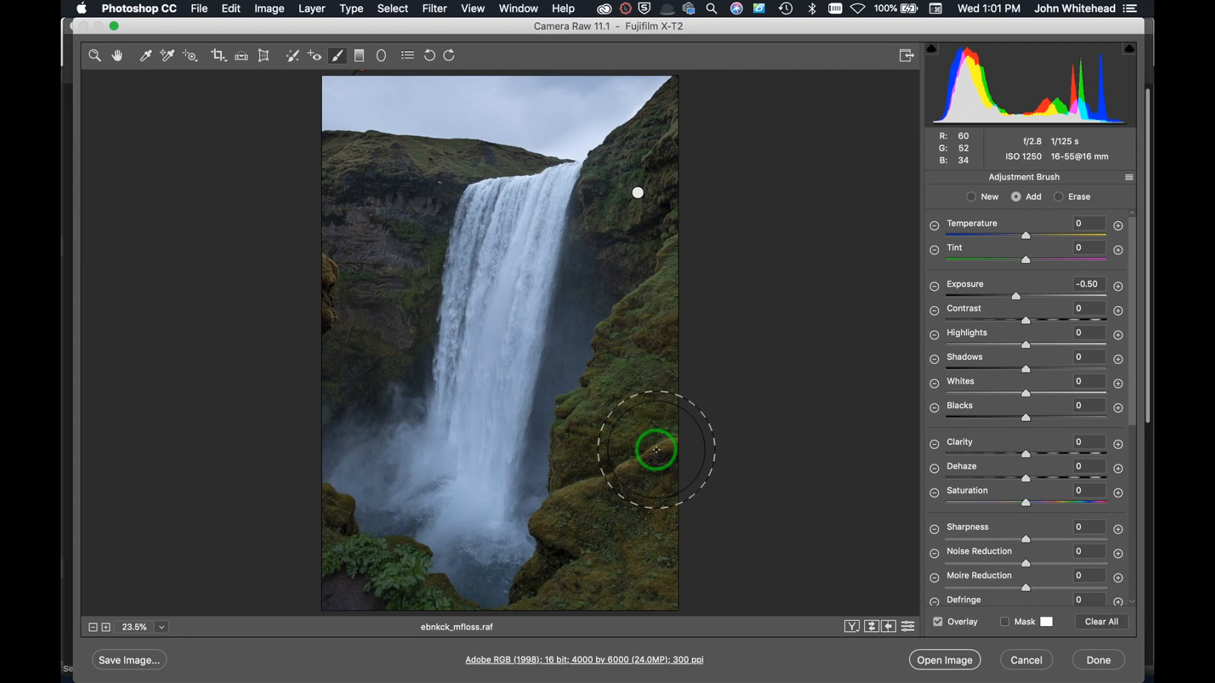
Open the developed image in Photoshop and check the waterfall's color values in the Info readings with the Lasso tool active.
click(955, 665)
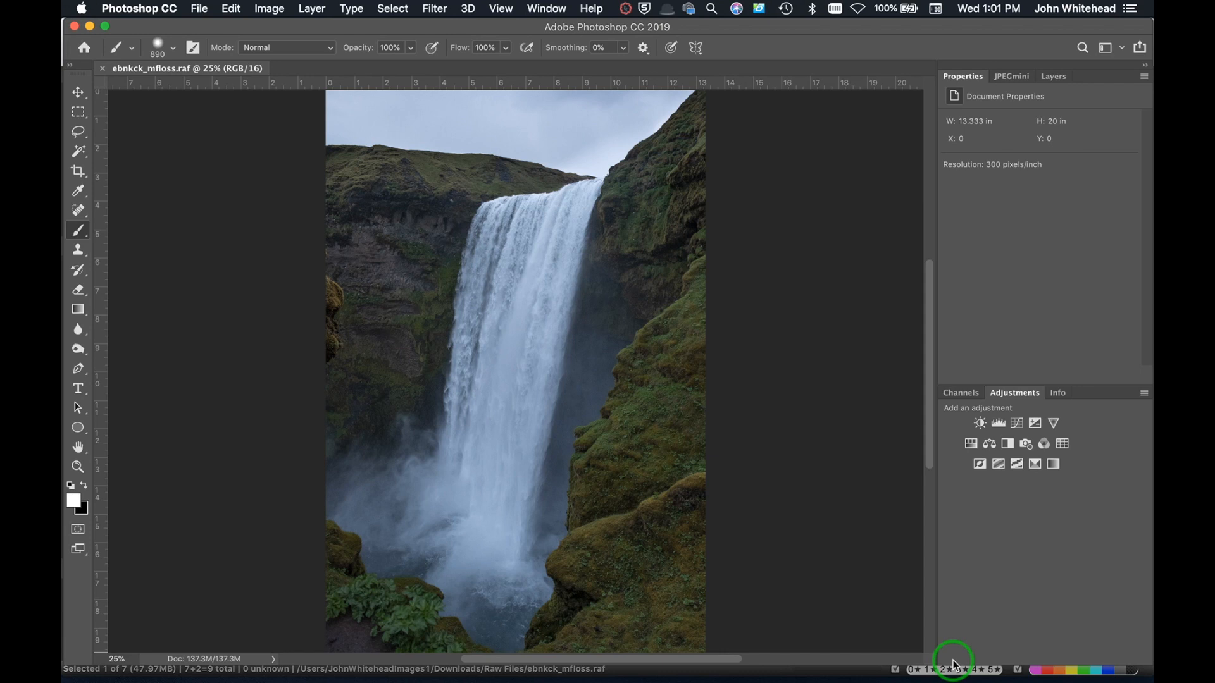
click(1060, 393)
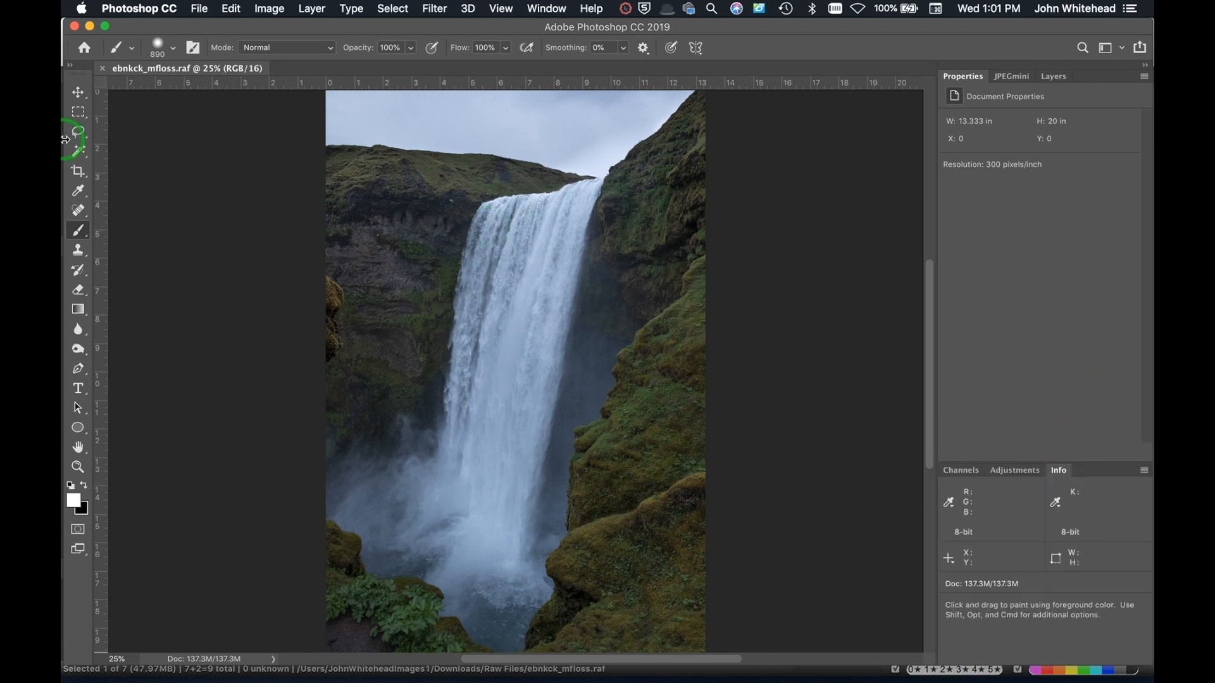
click(80, 134)
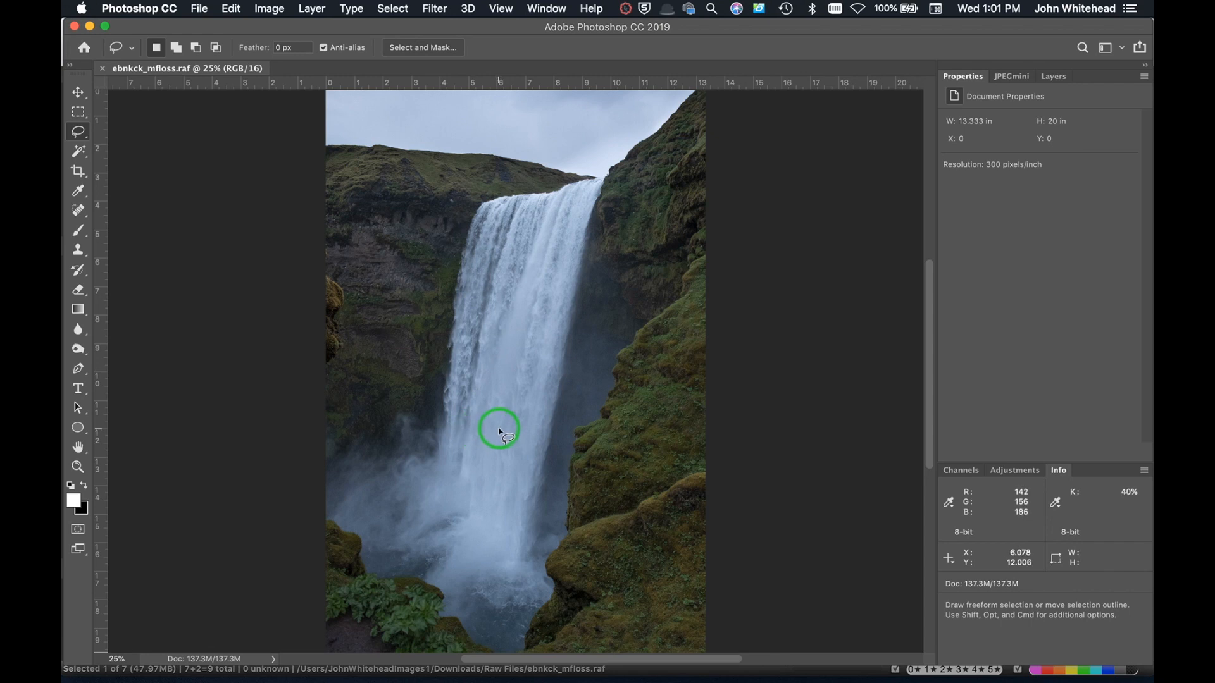
Add a Curves adjustment layer with the white point at input 246 and the midtones raised from input 128 to output 143.
click(1026, 470)
click(1016, 423)
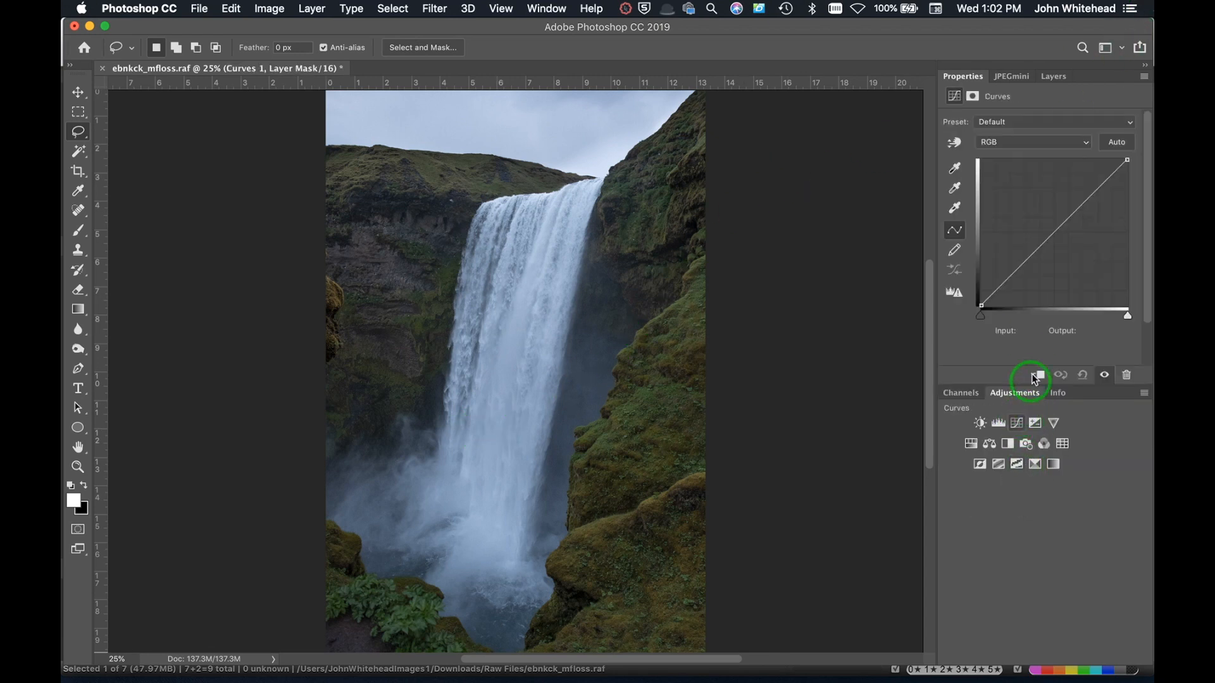
drag(1127, 162, 1125, 162)
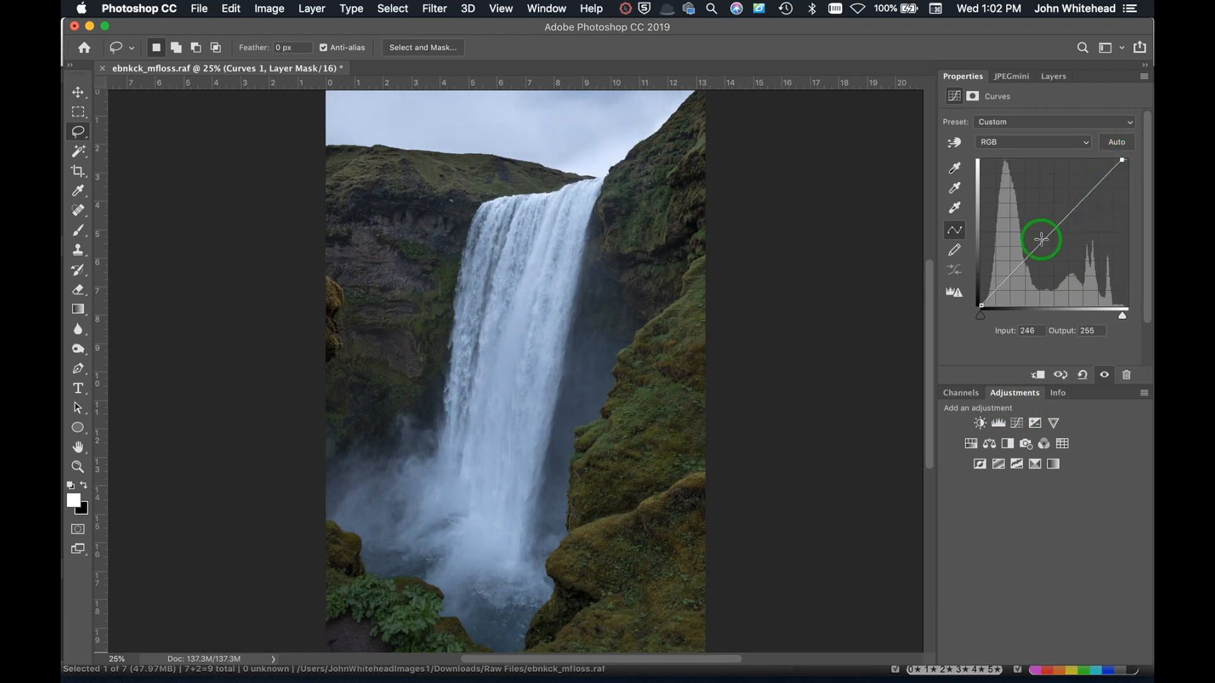
drag(1049, 225, 1054, 222)
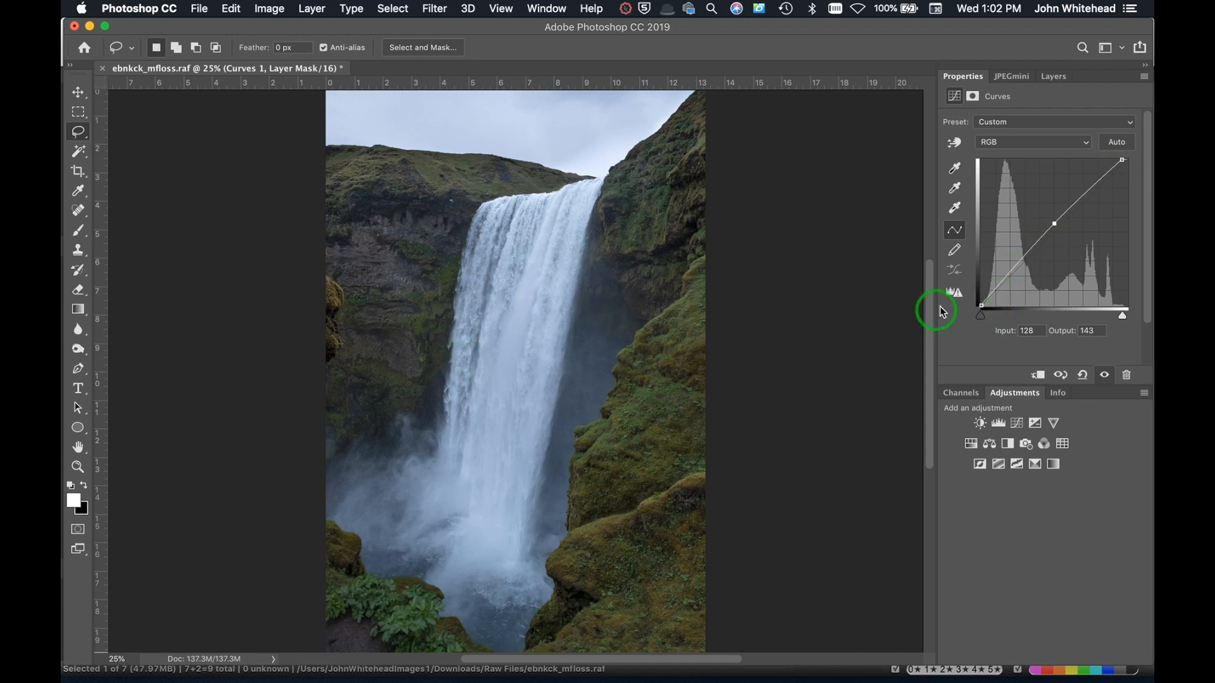
drag(982, 318, 969, 317)
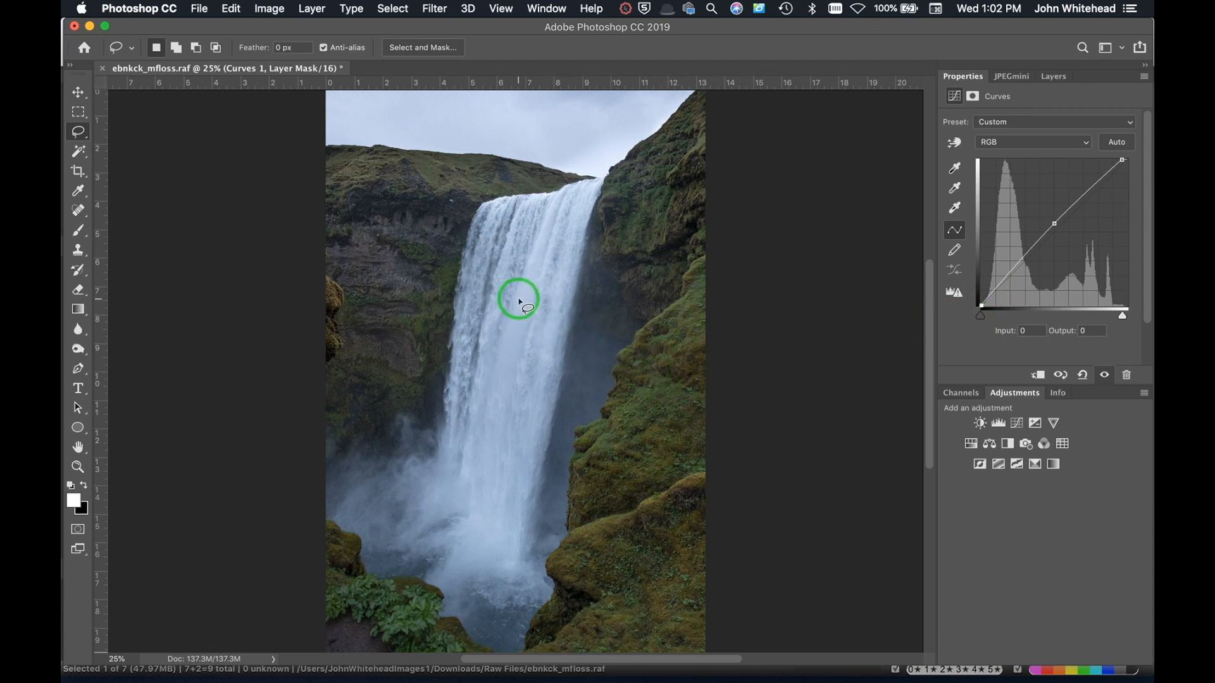
Move the Curves white point to input 226 and the midtone point to input 123, output 143, checking the waterfall's Info readings.
click(1057, 393)
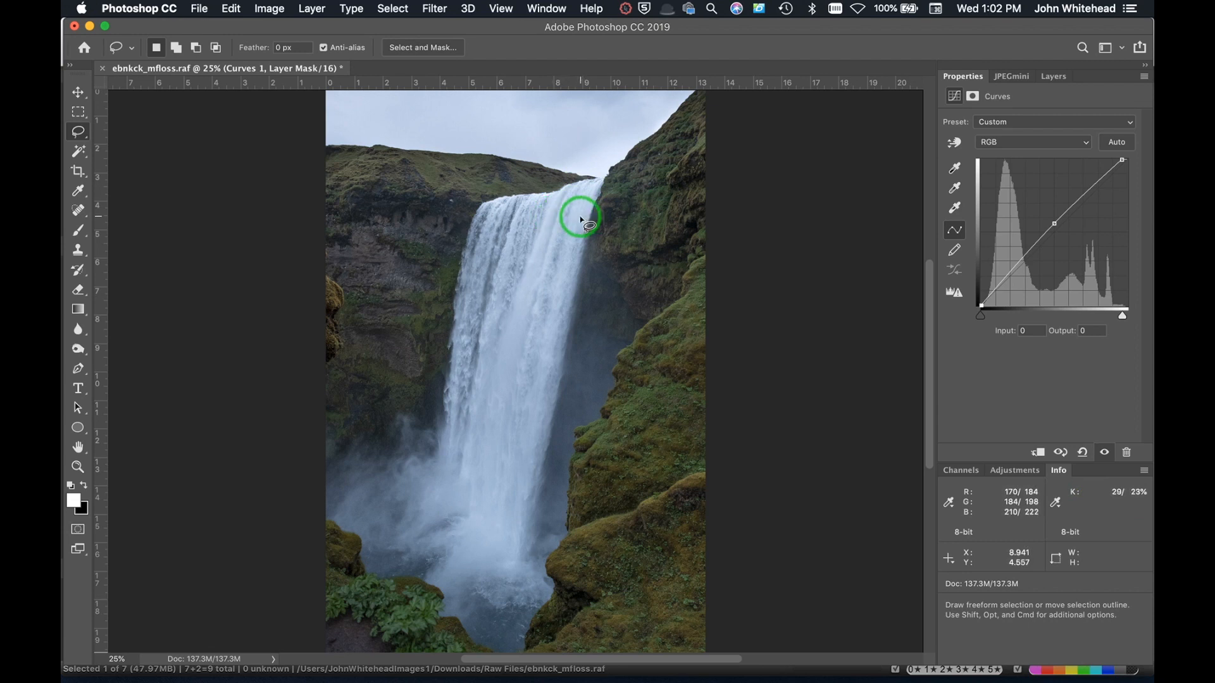
drag(1120, 162, 1110, 160)
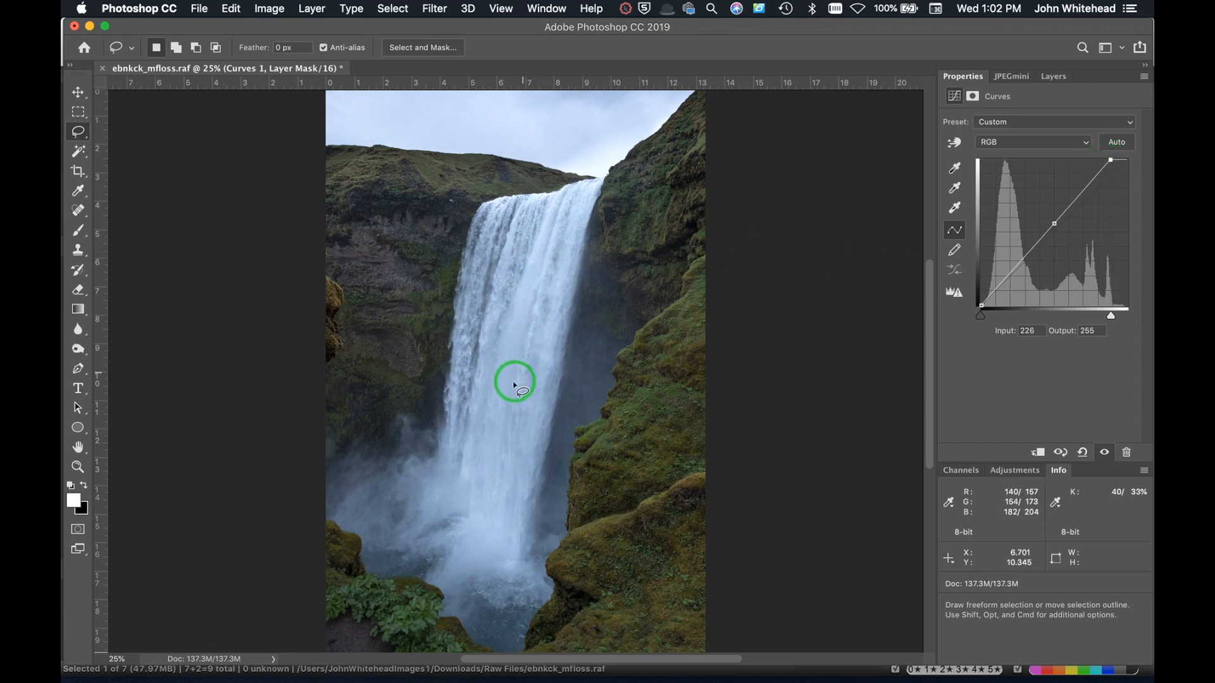
drag(1052, 223, 1047, 222)
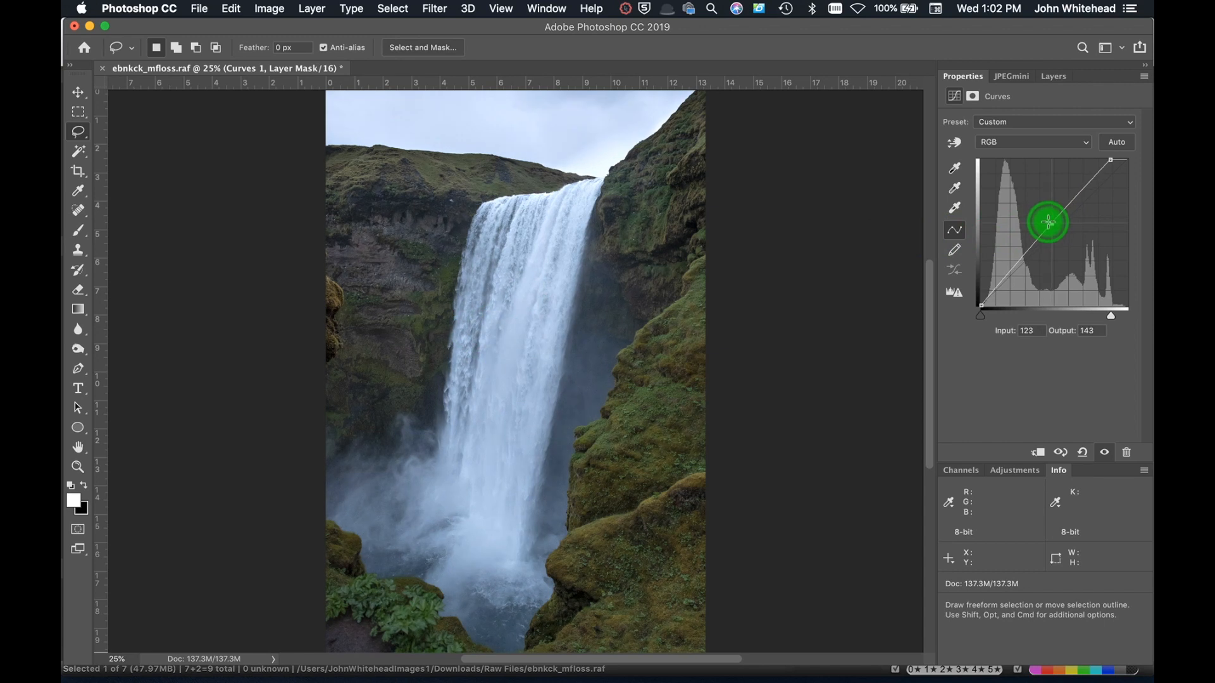
drag(1048, 222, 1047, 222)
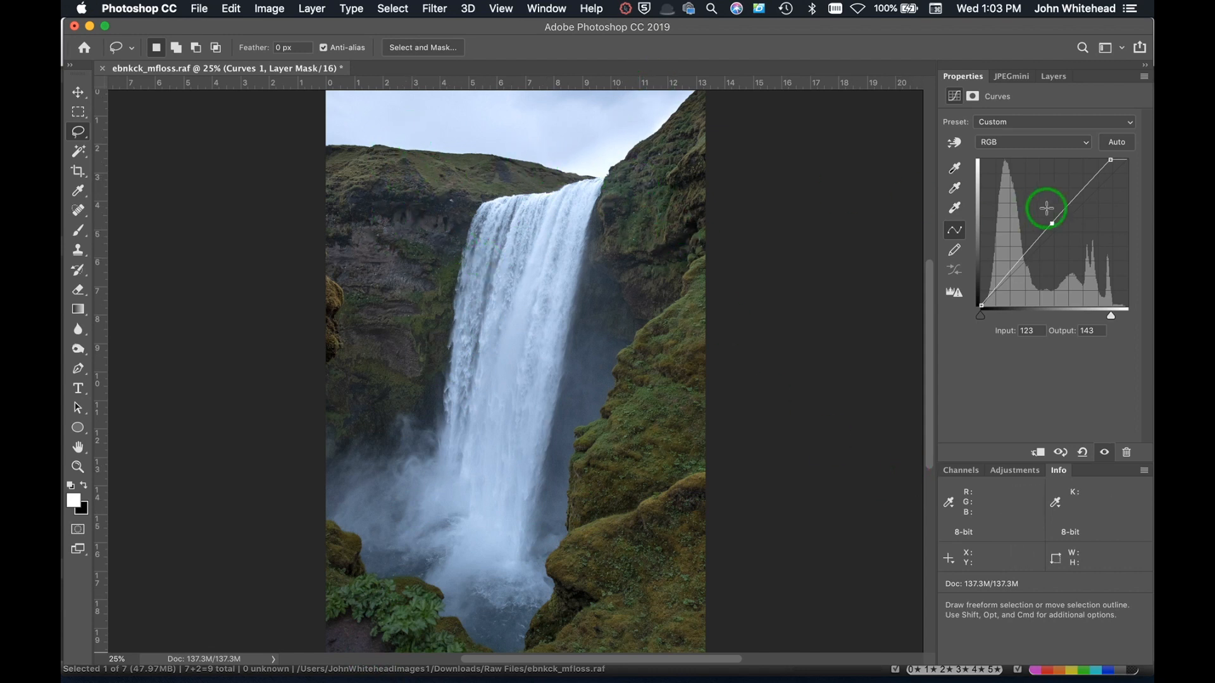
Compare the photo with and without the Curves 1 layer by toggling its visibility.
click(1056, 77)
click(950, 168)
click(948, 170)
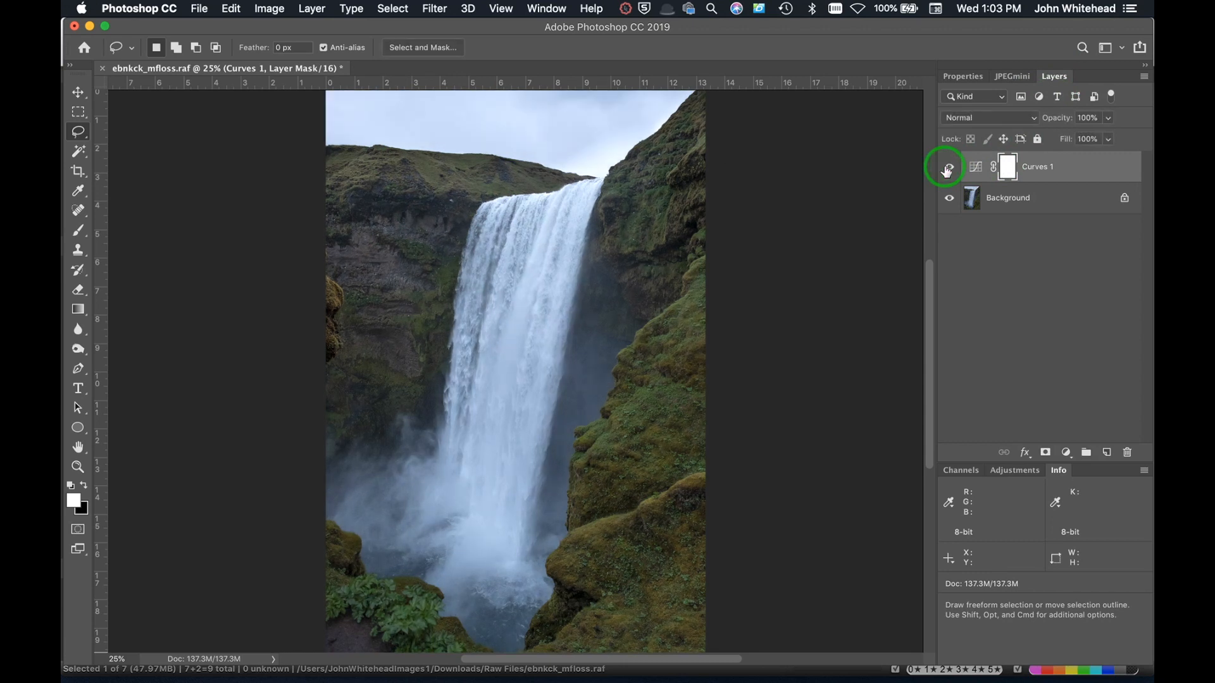
Paint black over the sky on the Curves 1 mask with a soft brush sized about 622 to remove the brightening there.
click(88, 234)
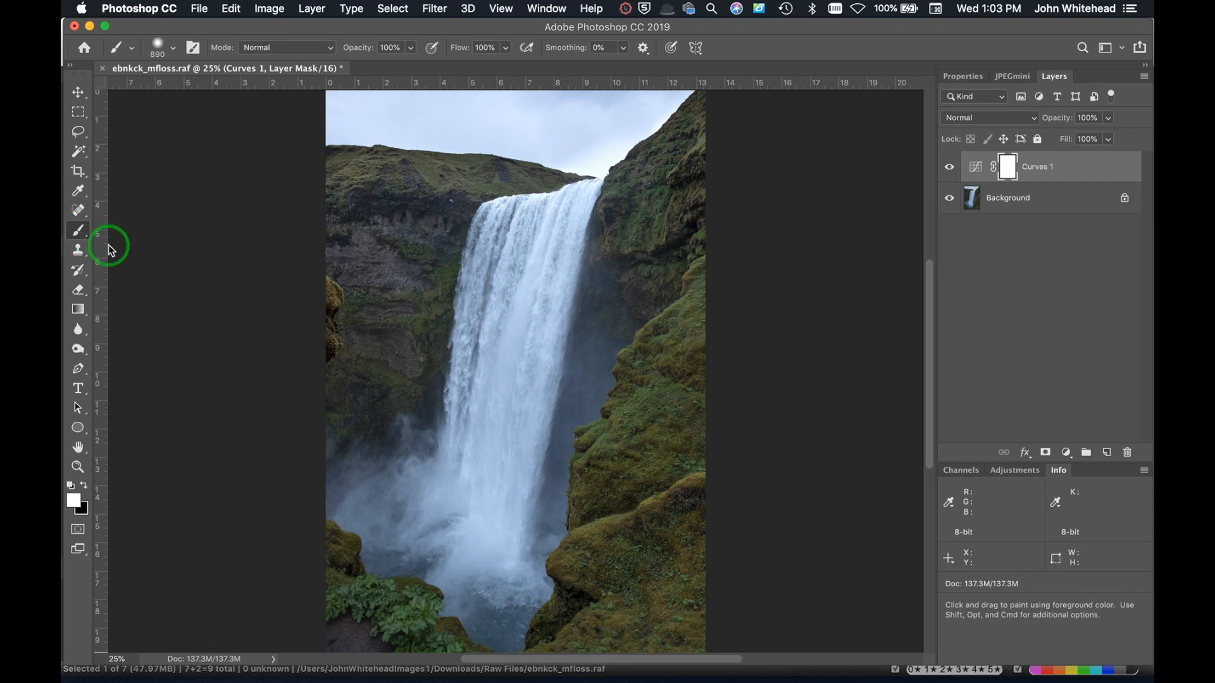
click(84, 486)
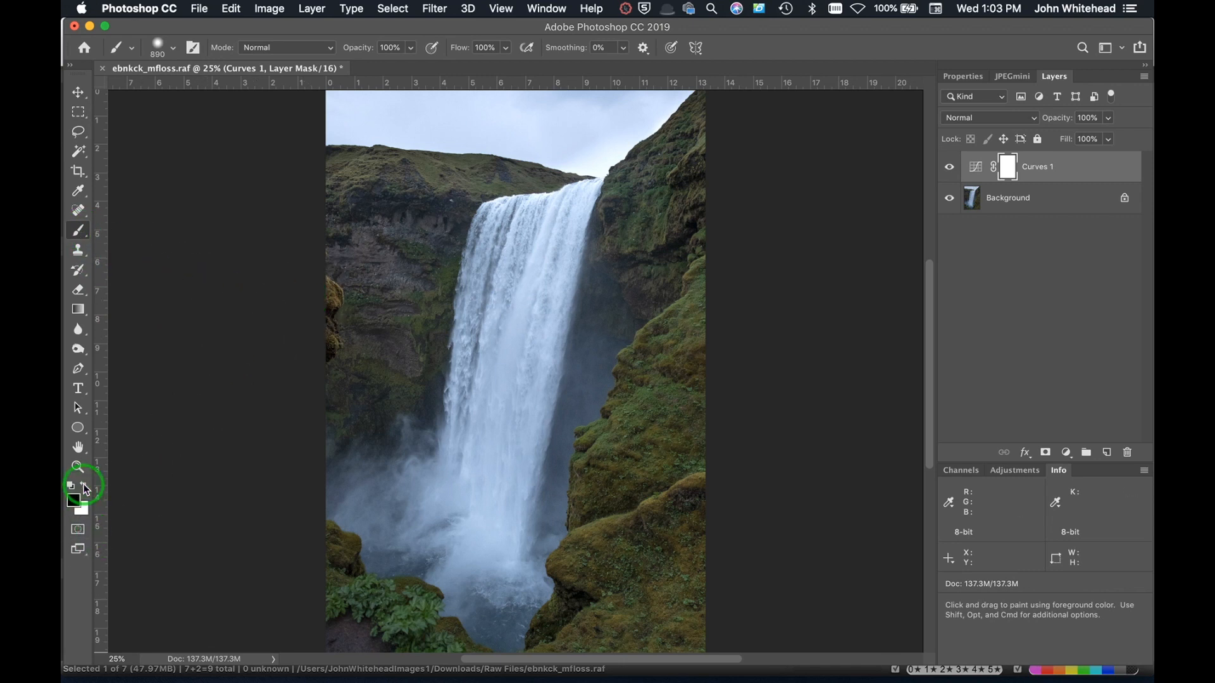
mouse_move(328, 303)
mouse_down()
mouse_move(260, 301)
mouse_move(298, 301)
mouse_up()
ctrl+click(315, 309)
click(314, 308)
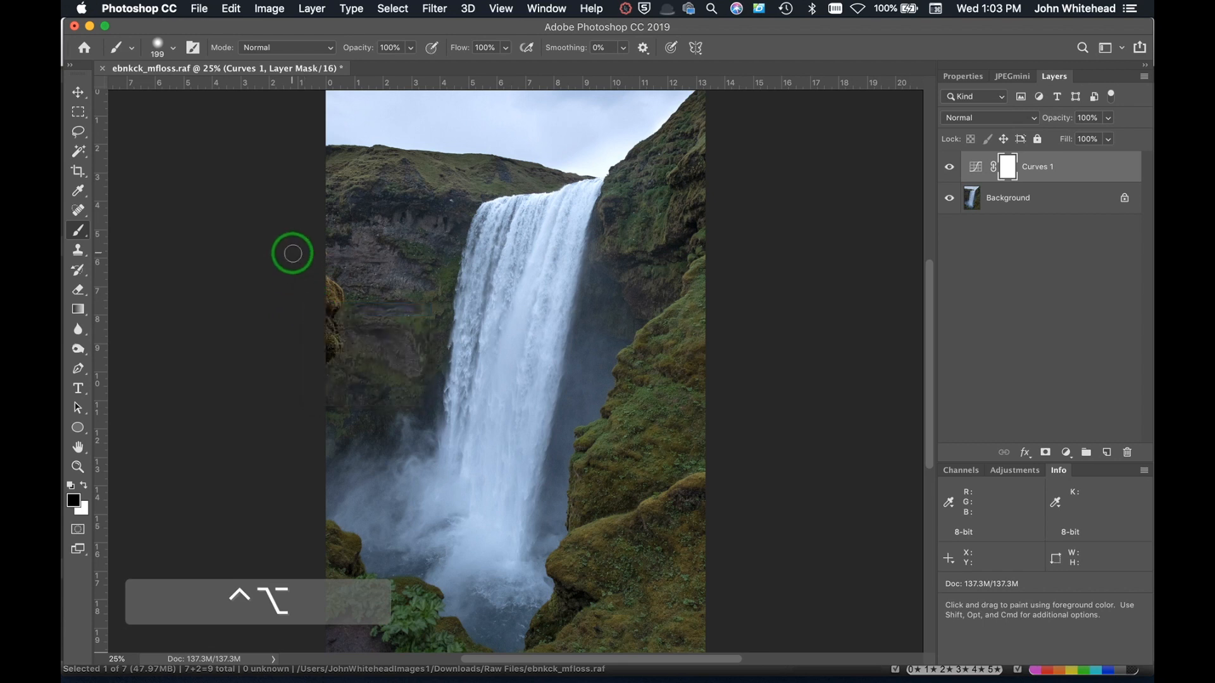
ctrl+click(324, 293)
click(324, 293)
drag(349, 260, 380, 261)
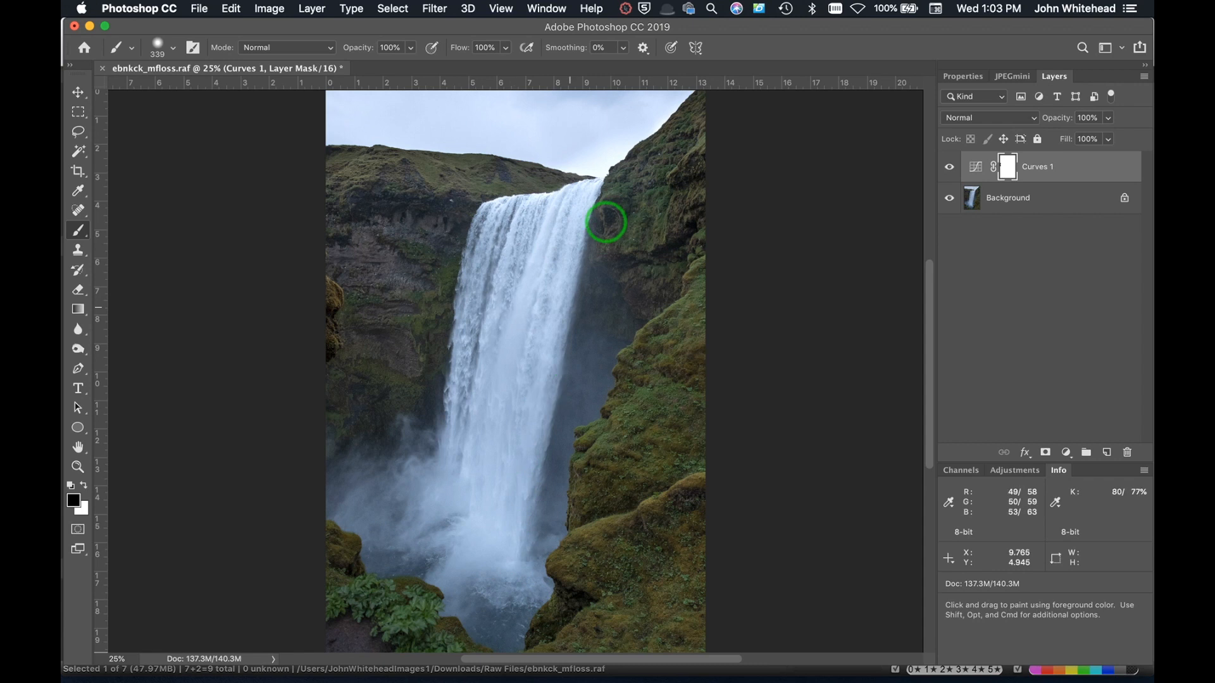
mouse_move(666, 94)
mouse_down()
mouse_move(591, 167)
mouse_move(612, 155)
mouse_up()
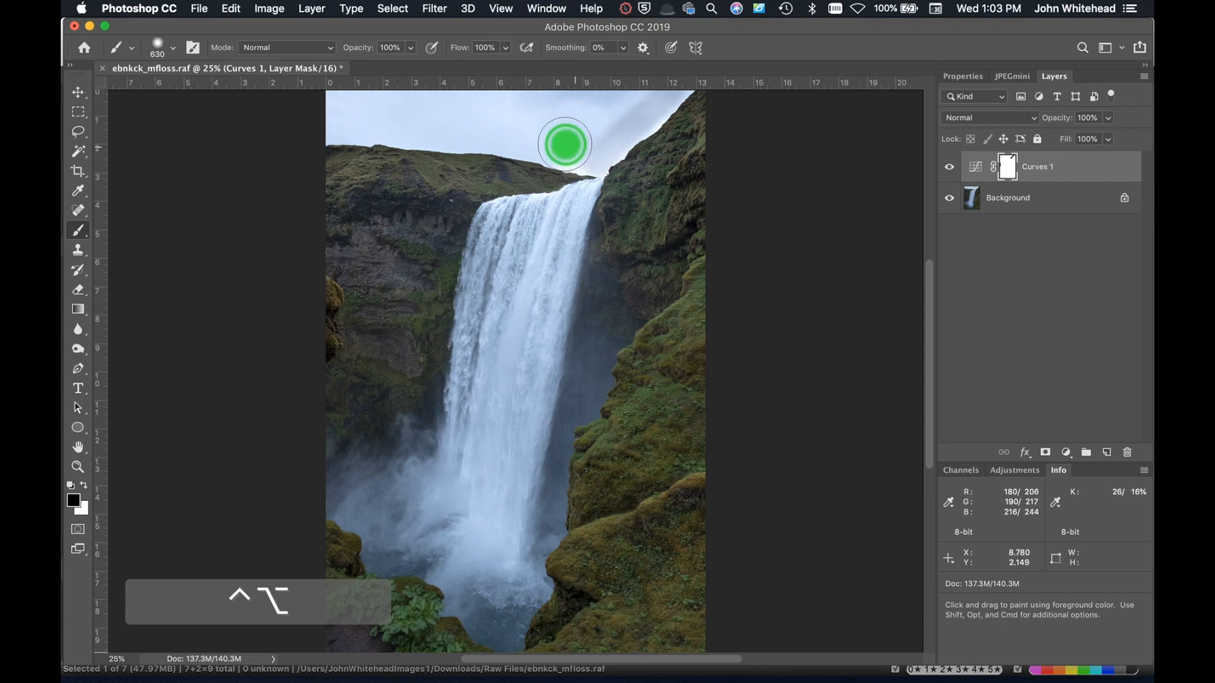
ctrl+alt+drag(471, 125, 455, 4)
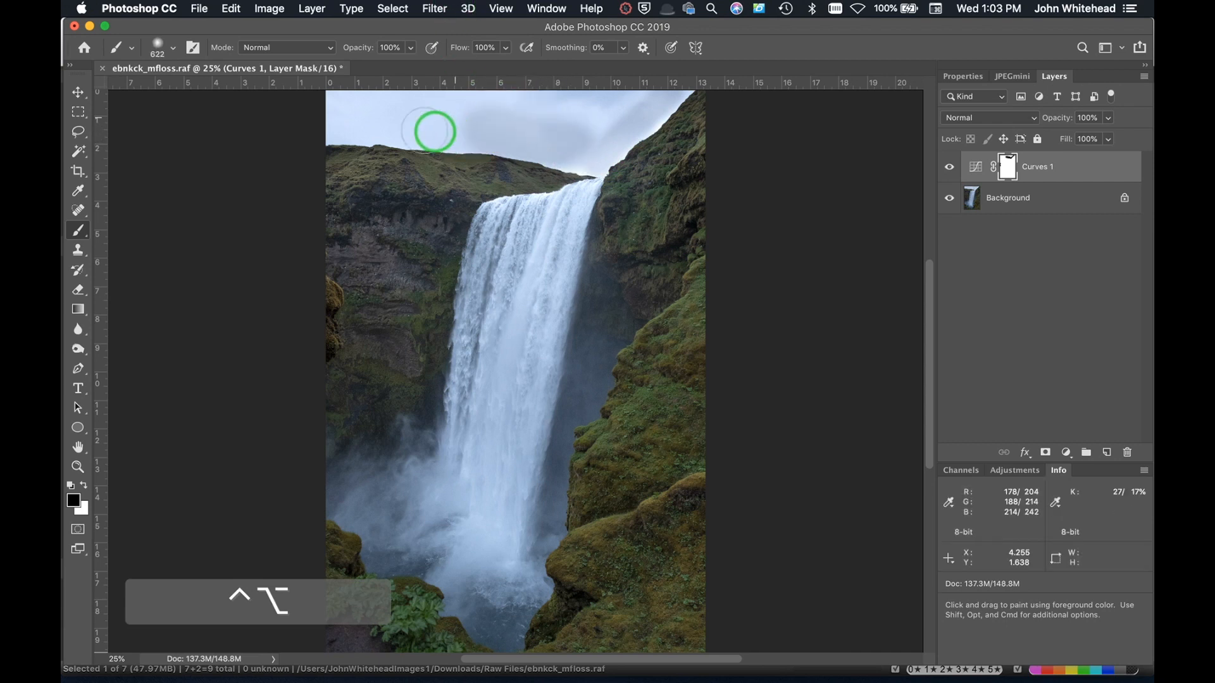
mouse_move(328, 125)
mouse_down()
mouse_move(492, 133)
mouse_move(388, 122)
mouse_move(439, 129)
mouse_move(357, 105)
mouse_move(479, 86)
mouse_move(636, 97)
mouse_move(578, 110)
mouse_move(598, 121)
mouse_move(510, 115)
mouse_move(678, 77)
mouse_move(636, 120)
mouse_move(663, 107)
mouse_move(668, 93)
mouse_move(595, 160)
mouse_move(553, 150)
mouse_move(619, 158)
mouse_move(560, 154)
mouse_move(579, 160)
mouse_move(608, 144)
mouse_move(701, 56)
mouse_up()
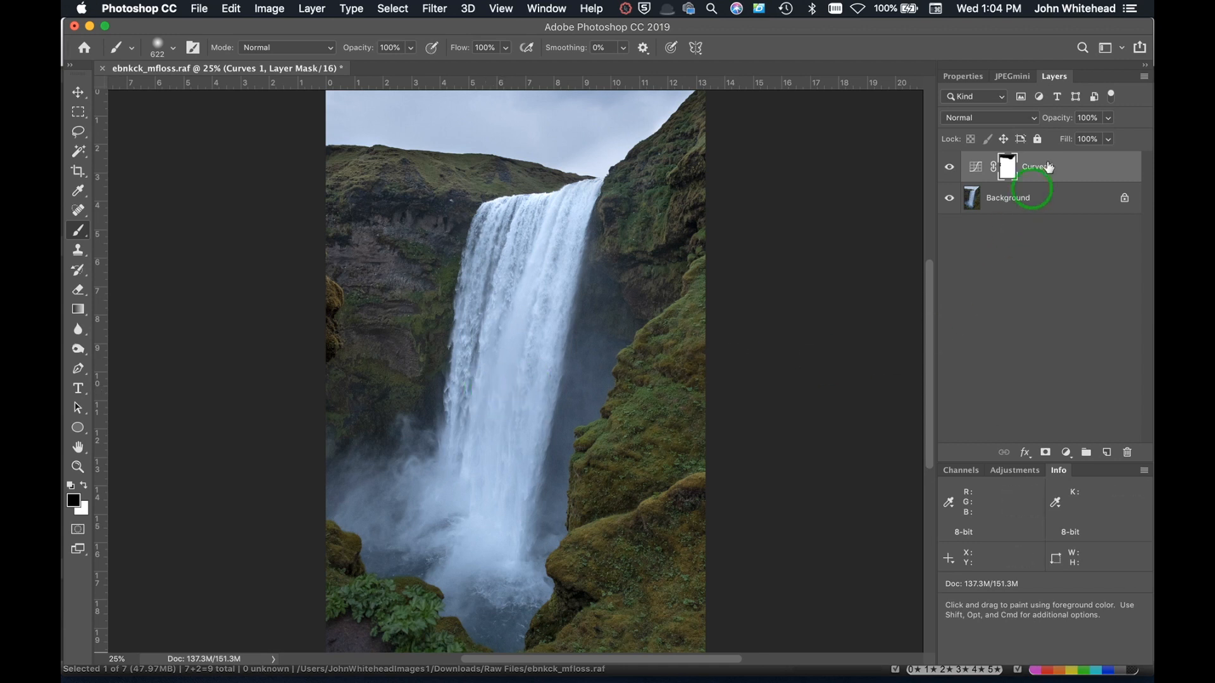
Add a second Curves adjustment layer with the white point at input 251, a midtone point and the black point at input 3.
click(1016, 470)
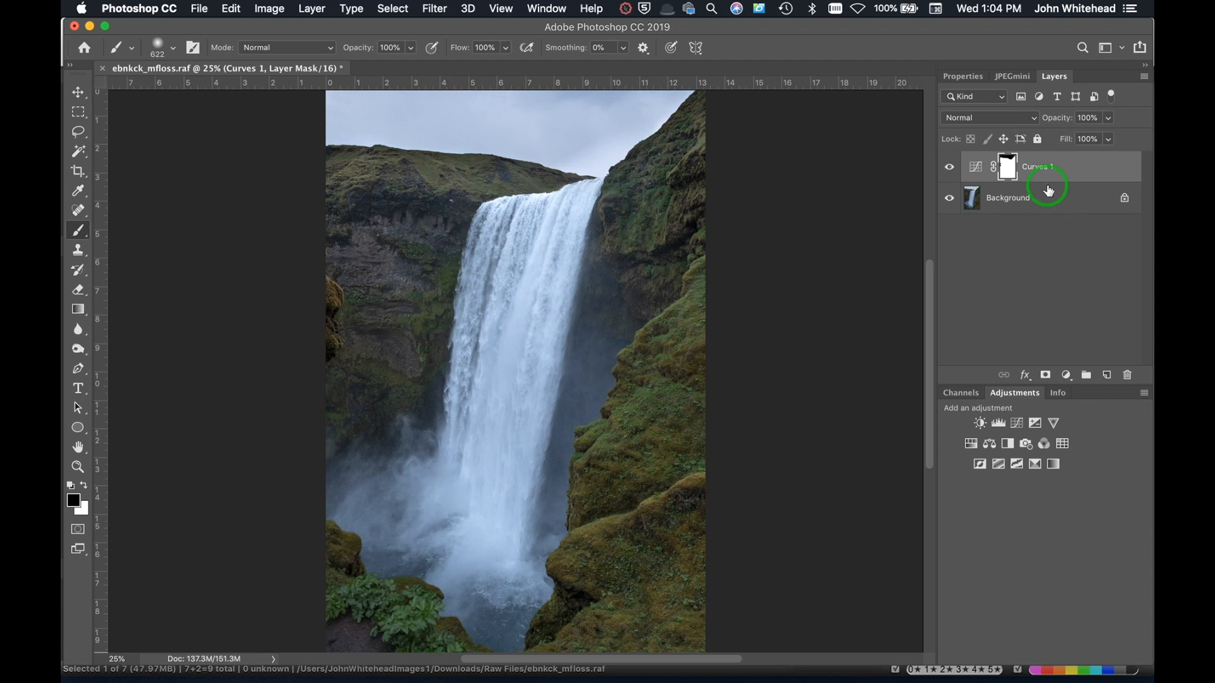
click(1016, 424)
click(1122, 163)
click(1056, 226)
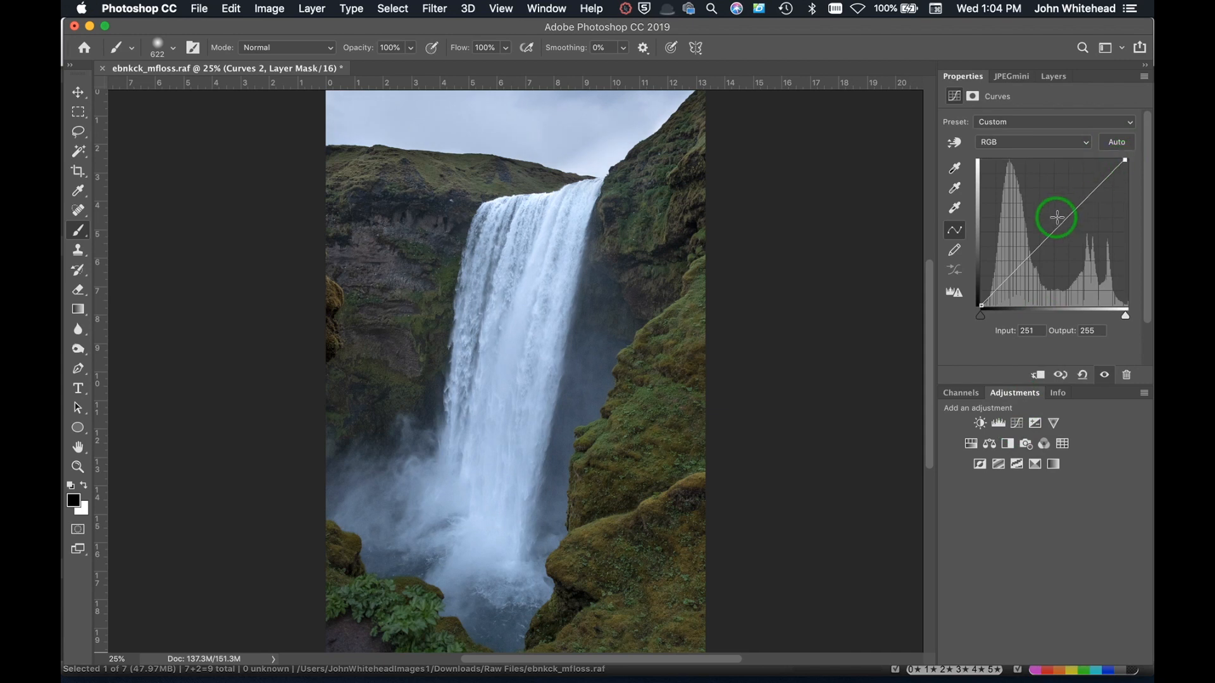
drag(982, 315, 985, 315)
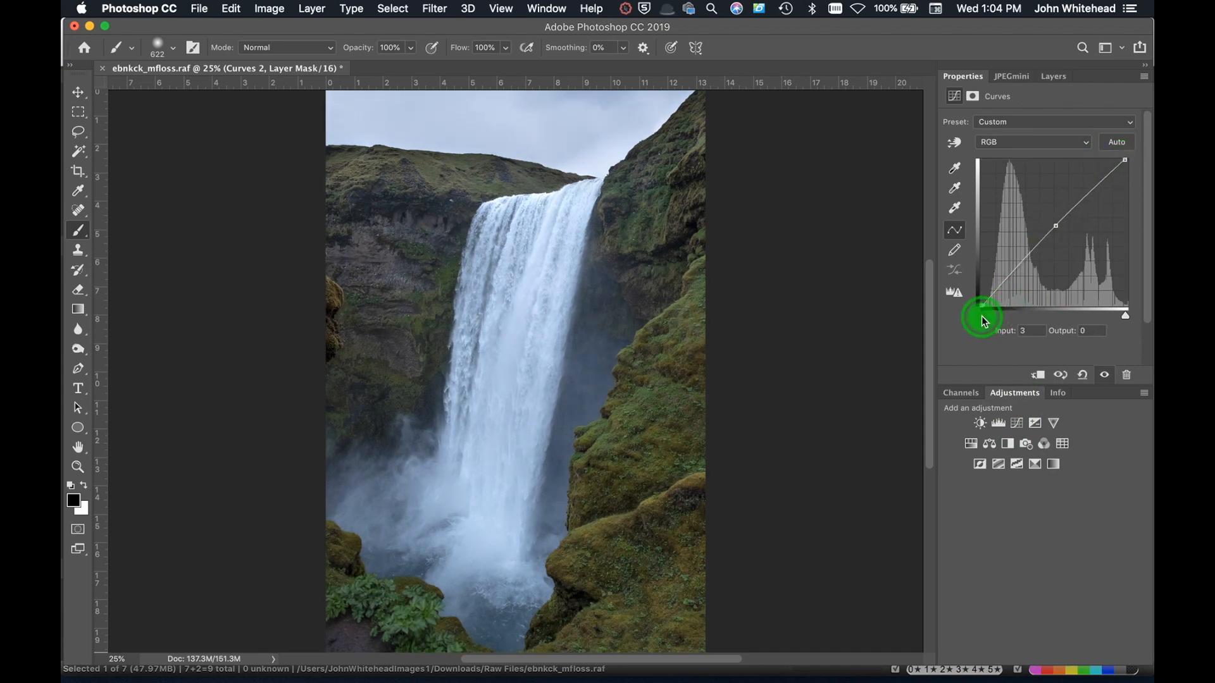
In Curves 2, set the Blue channel midtone to input 134, output 123, and the Red channel midtone to input 127, output 128.
drag(1028, 150, 1025, 171)
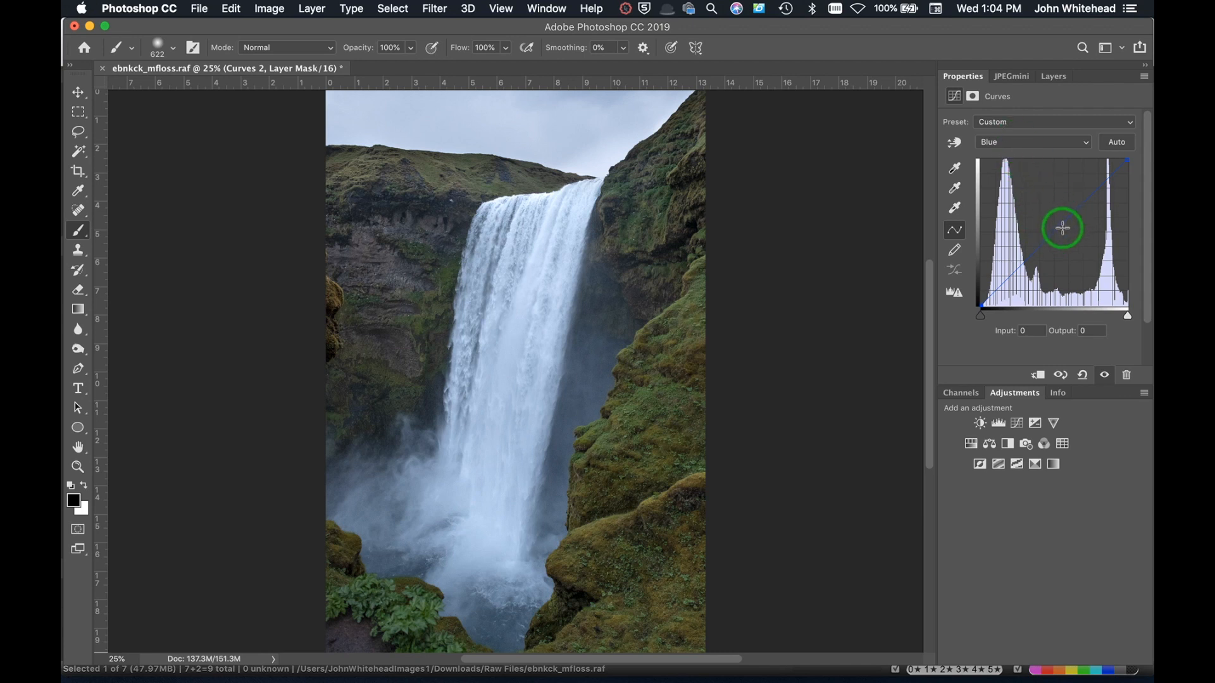
mouse_move(1063, 228)
mouse_down()
mouse_move(1052, 224)
mouse_move(1055, 235)
mouse_up()
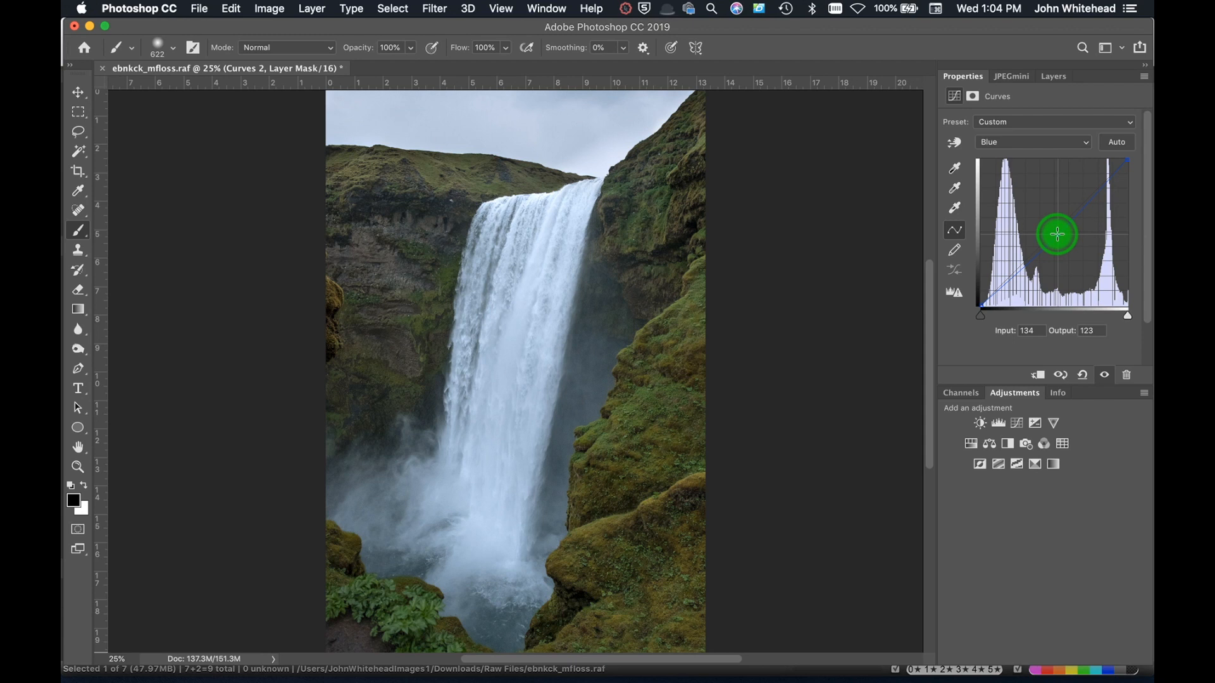
click(995, 140)
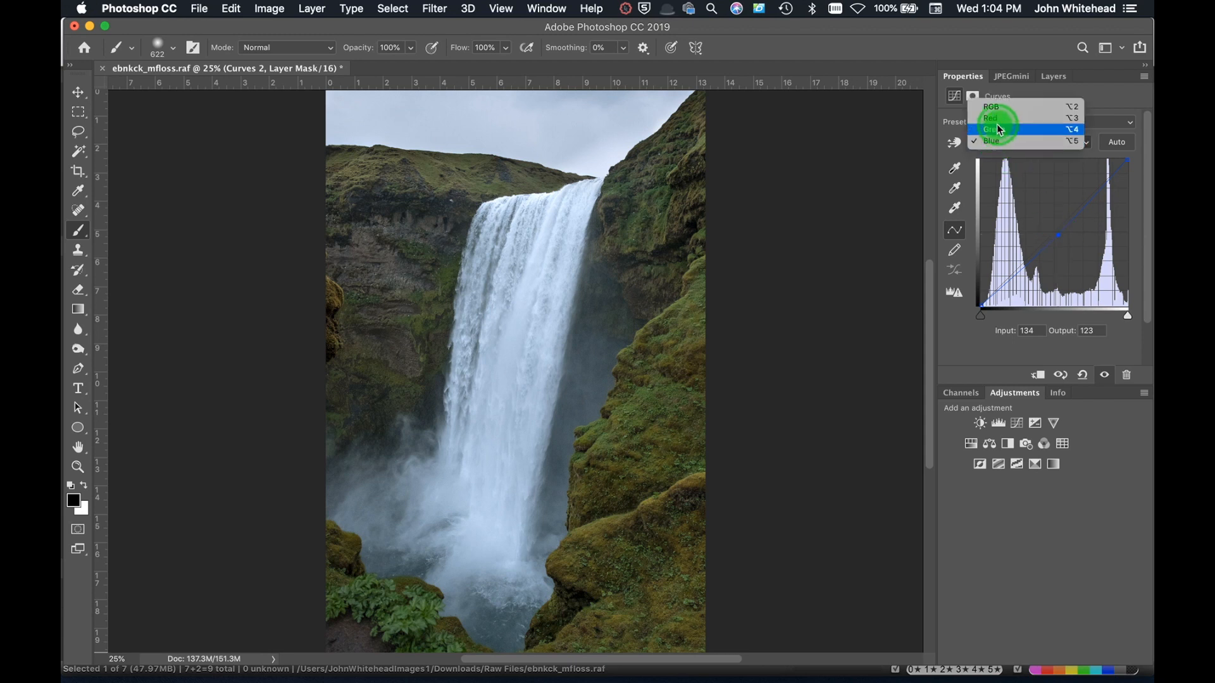
click(996, 119)
drag(1057, 229, 1055, 231)
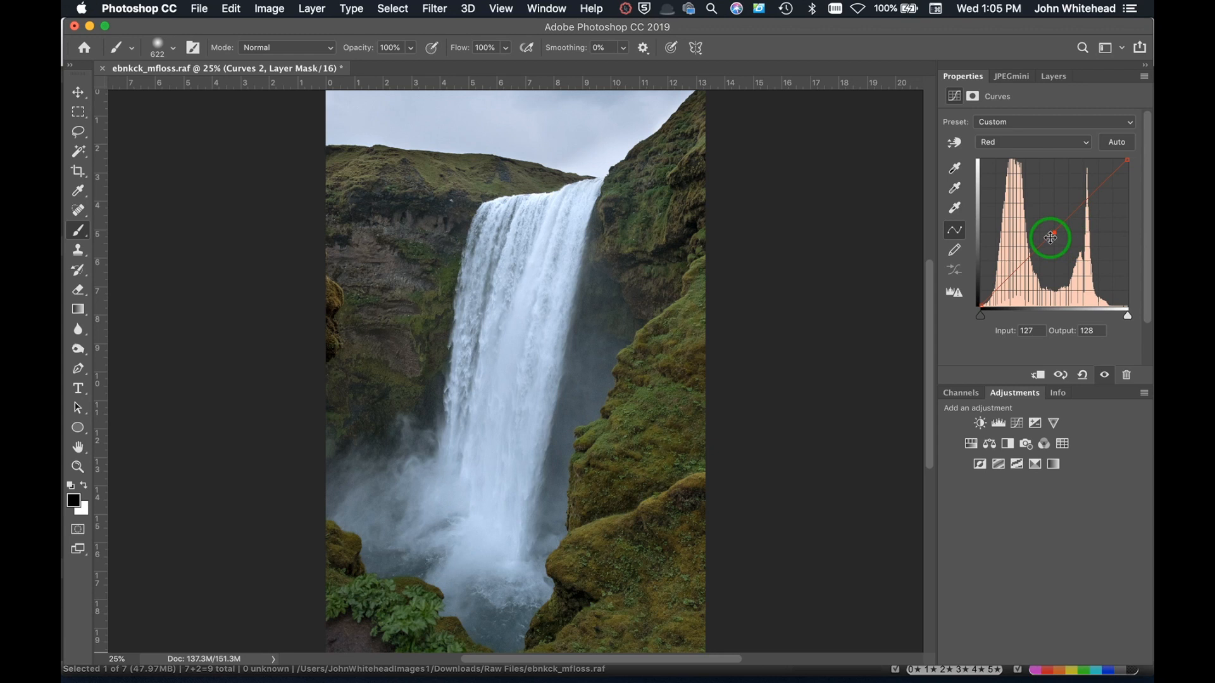
Toggle the Curves 2 layer's visibility to compare the photo's color before and after the correction.
click(1062, 76)
click(952, 169)
click(952, 169)
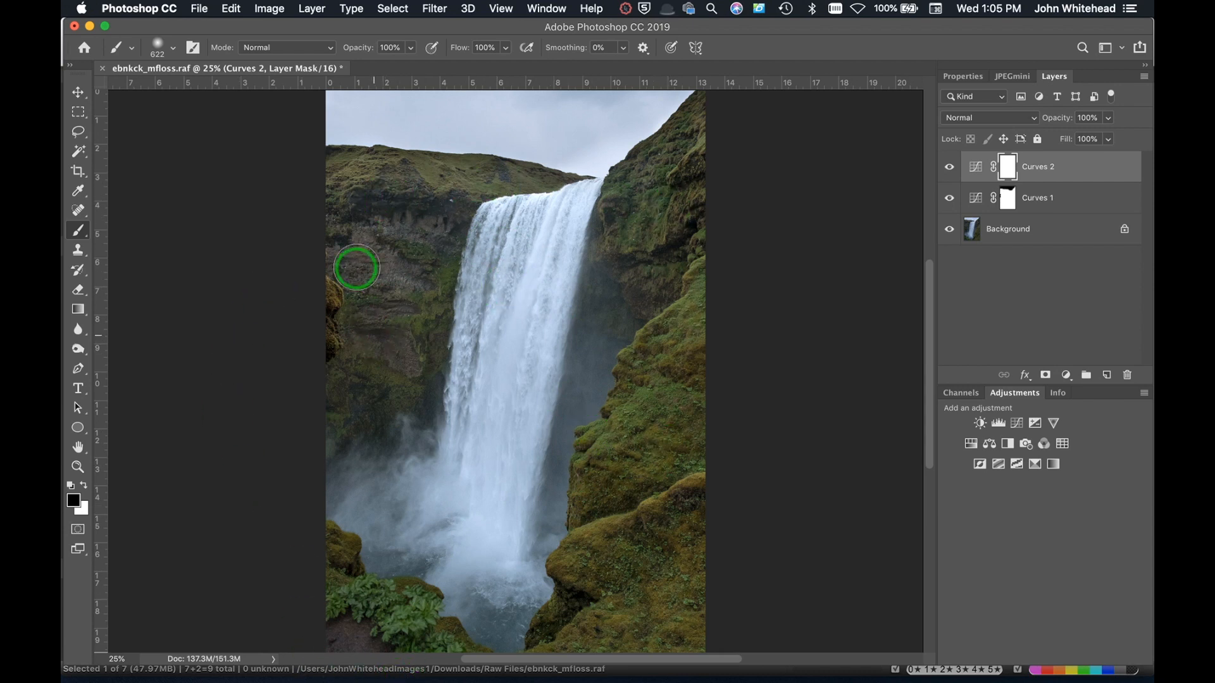
click(950, 167)
click(950, 166)
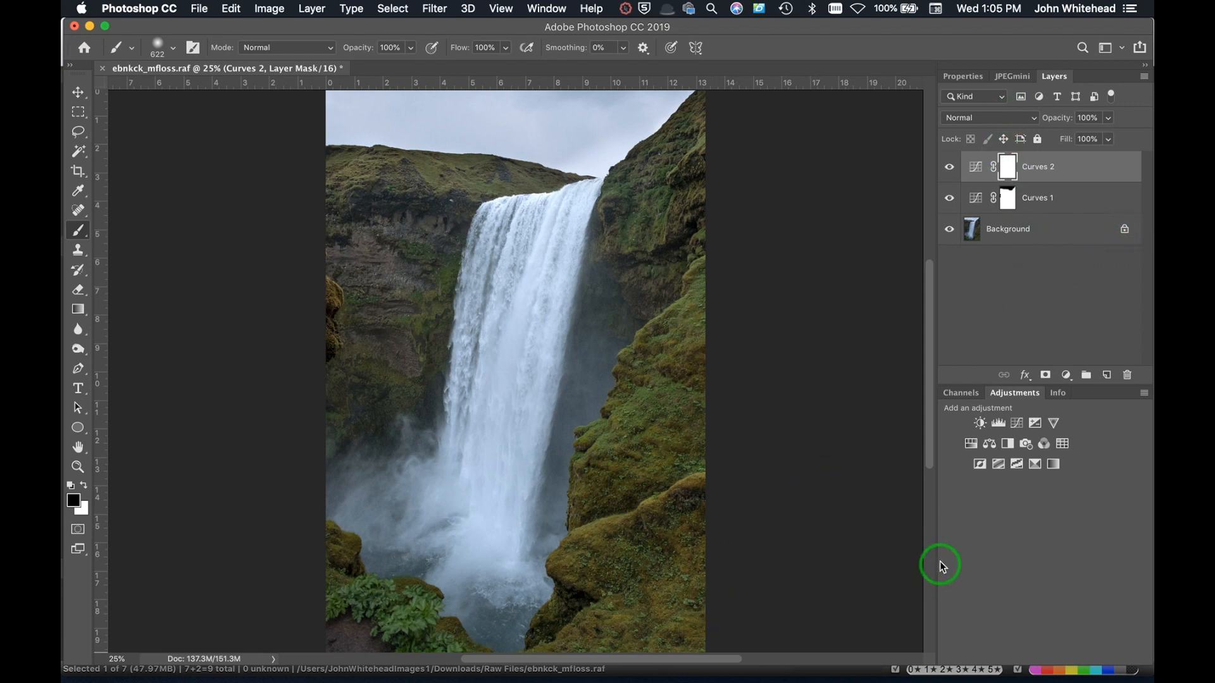
Add a Hue/Saturation adjustment layer, test strong saturation on the Cyans, and set their Saturation to -18.
click(971, 444)
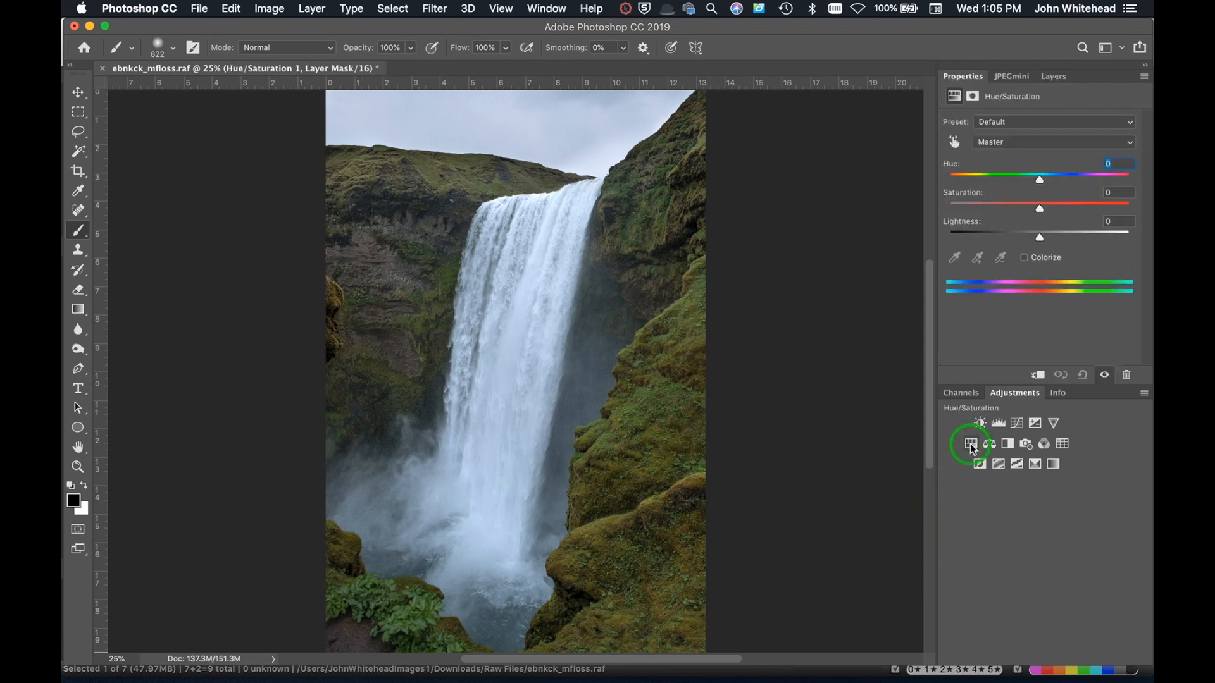
click(1011, 143)
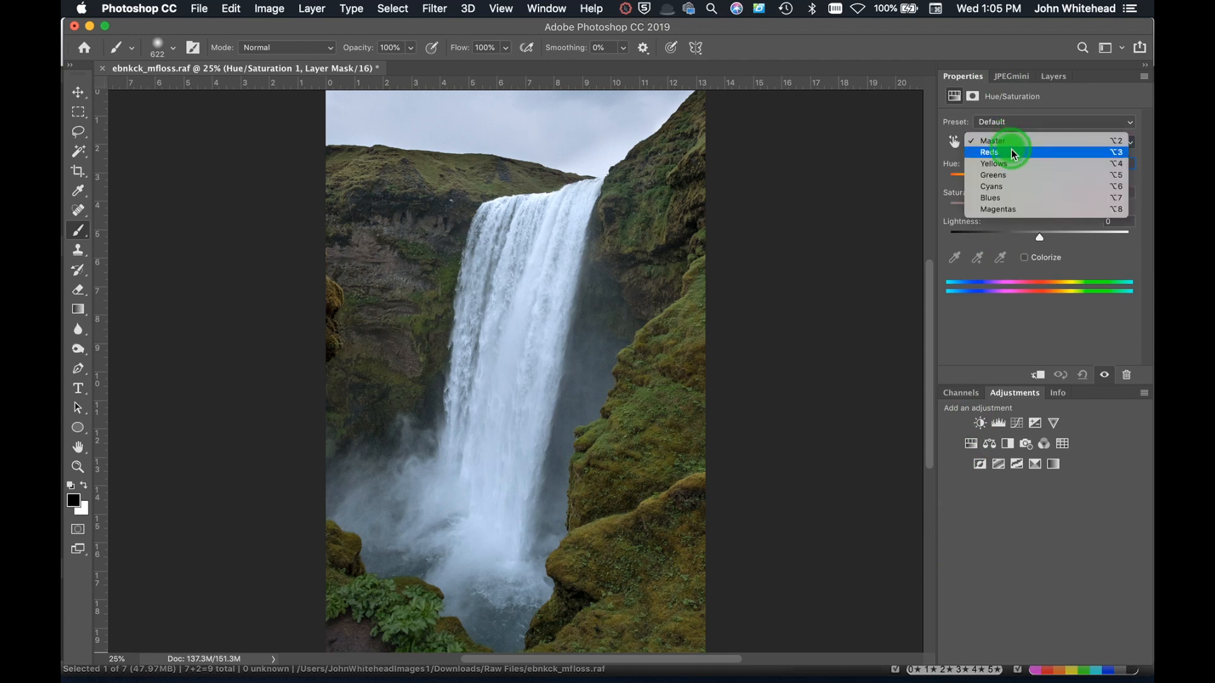
click(1013, 185)
drag(1040, 209, 1153, 207)
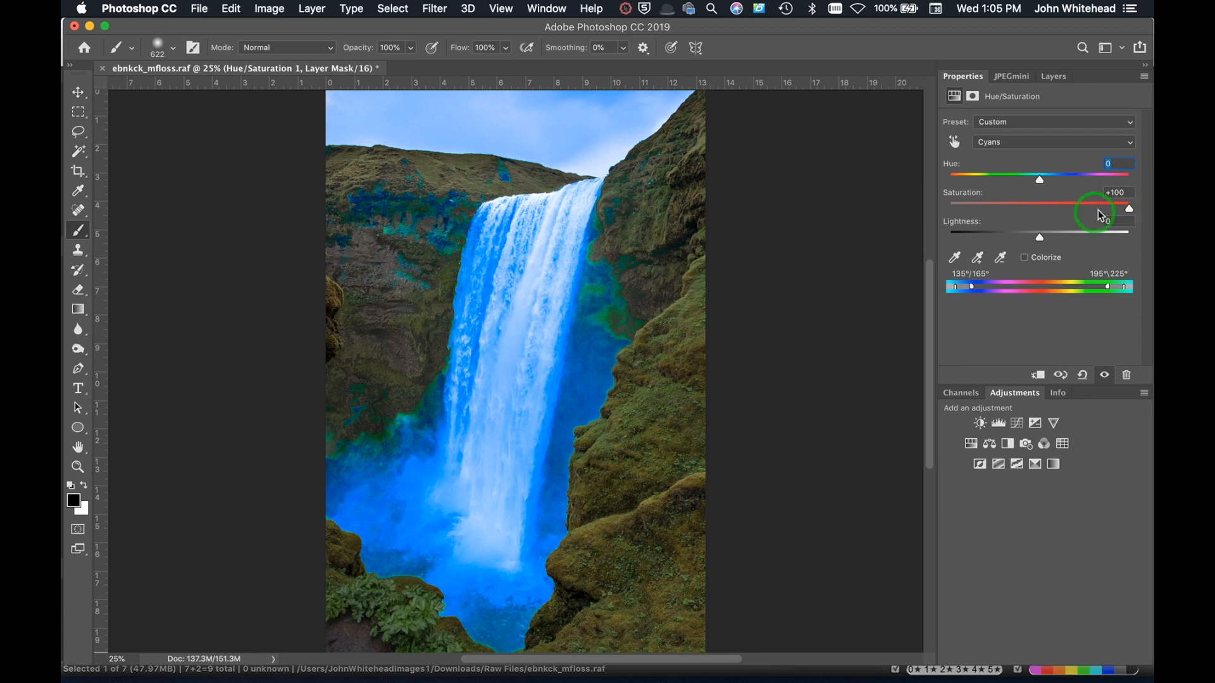
drag(1130, 213, 1128, 213)
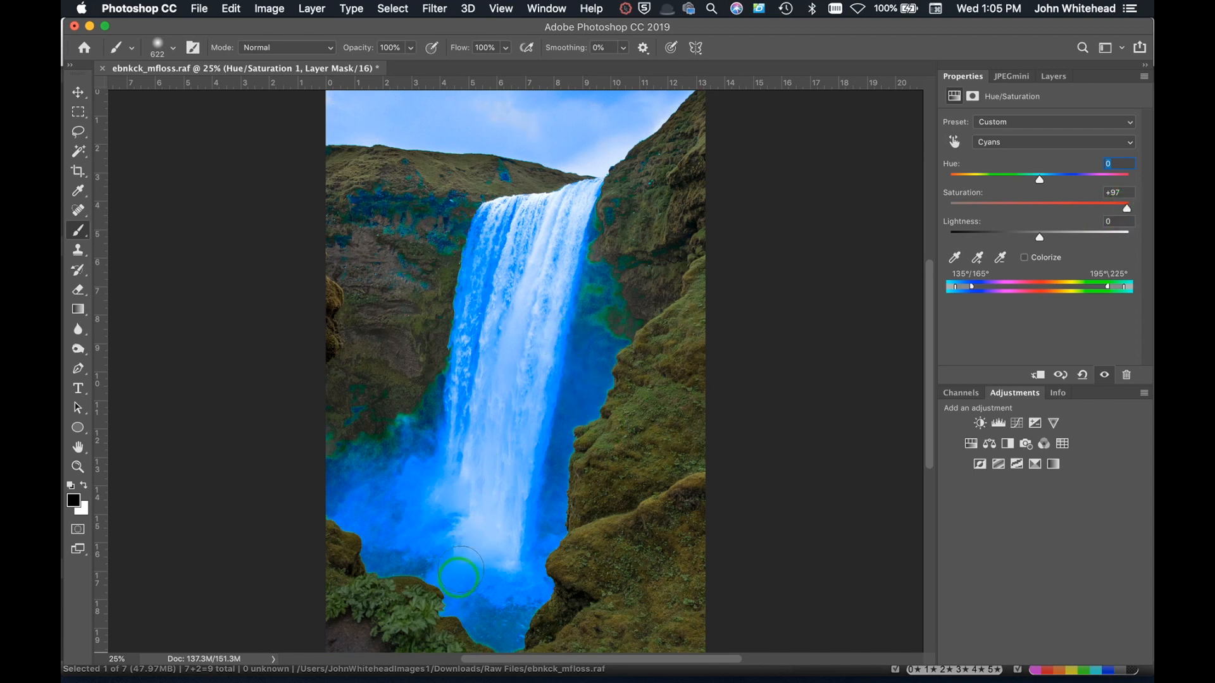
drag(1125, 209, 1025, 225)
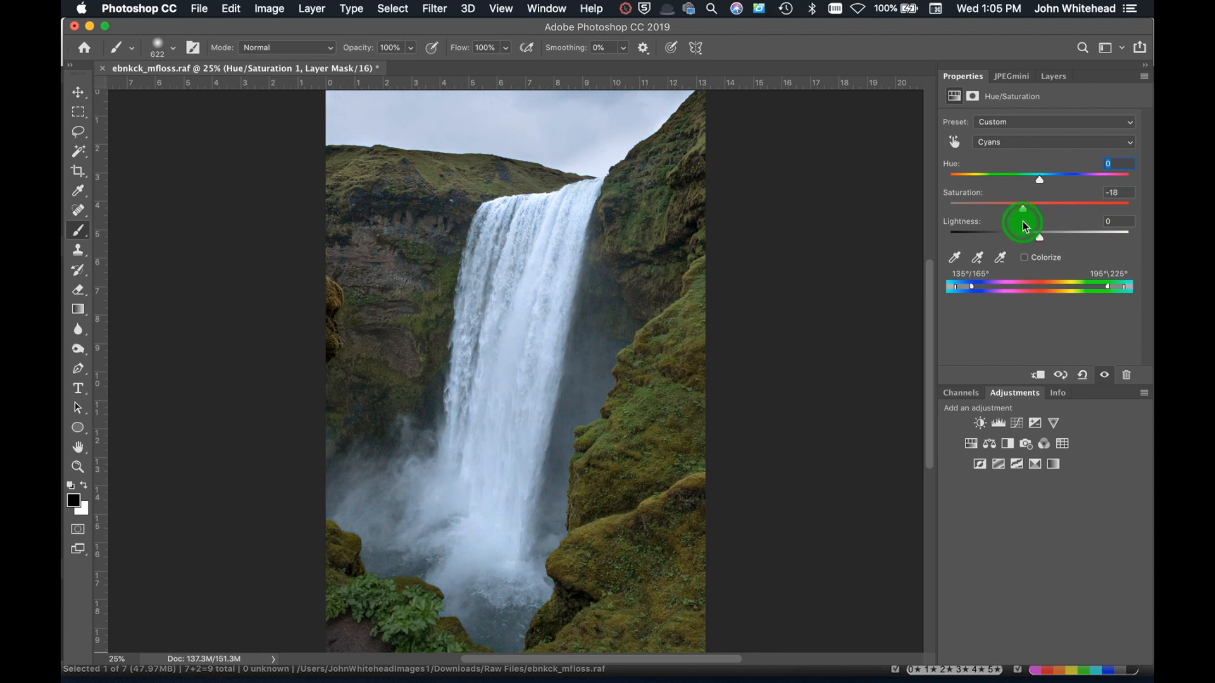
Set the Saturation of the Blues to -32 in the Hue/Saturation adjustment.
click(1006, 141)
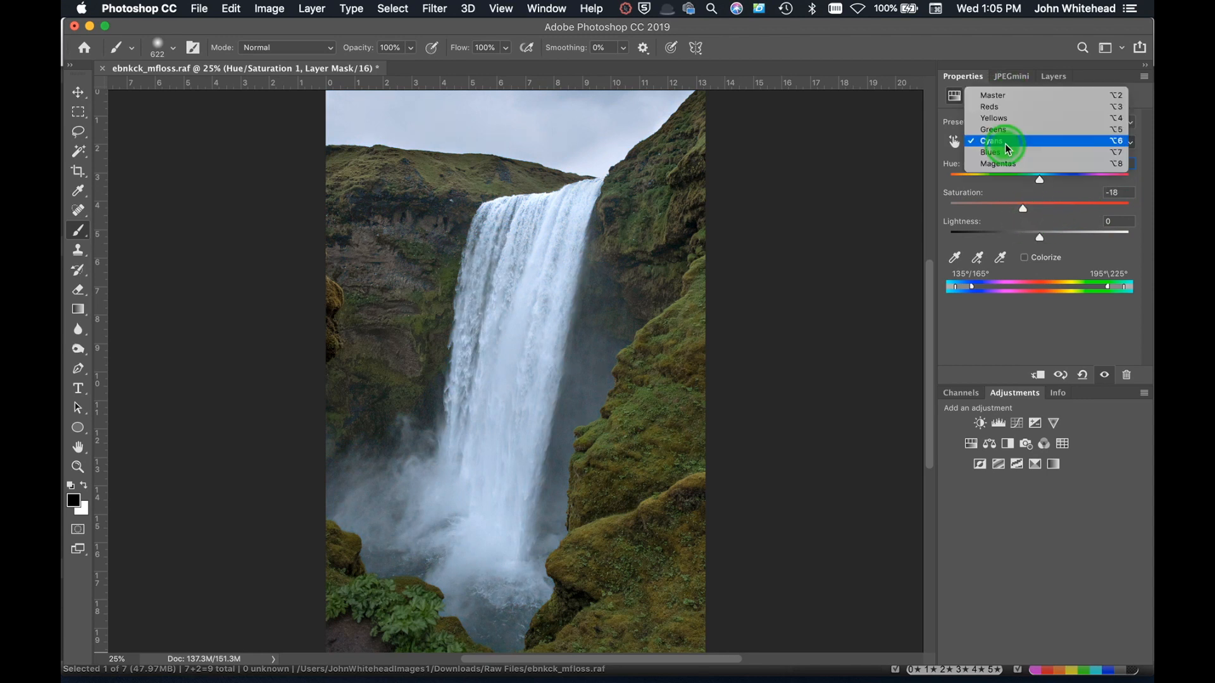
click(1008, 152)
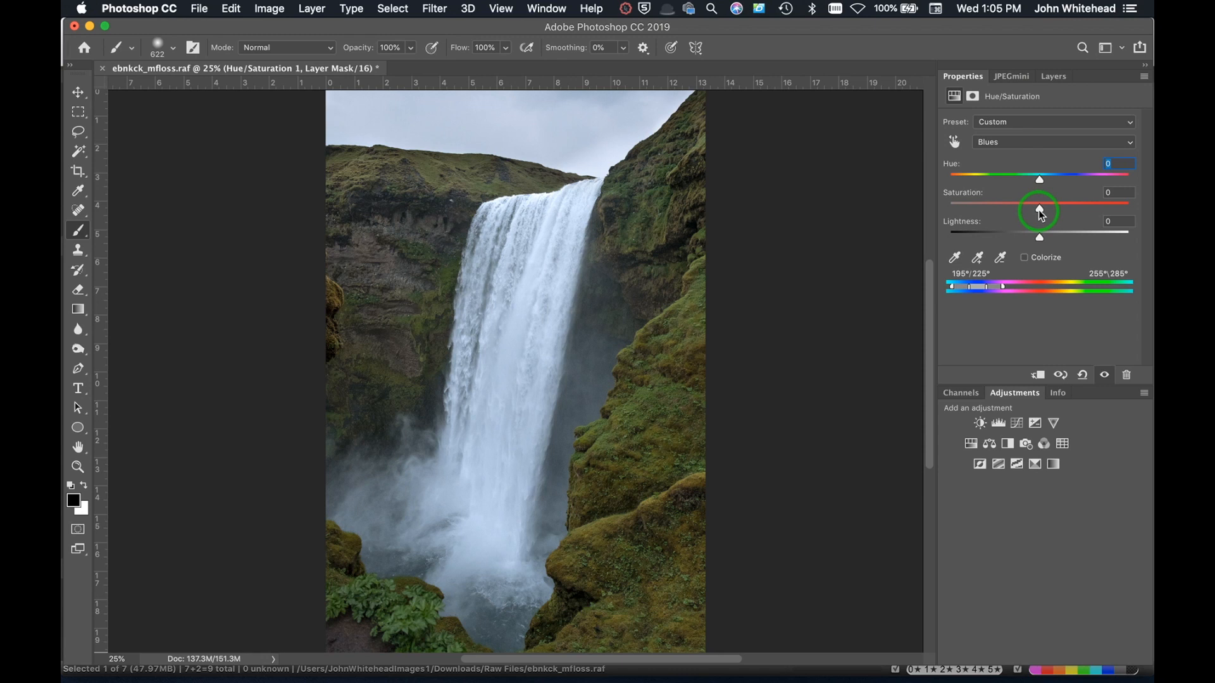
drag(1041, 215, 1012, 224)
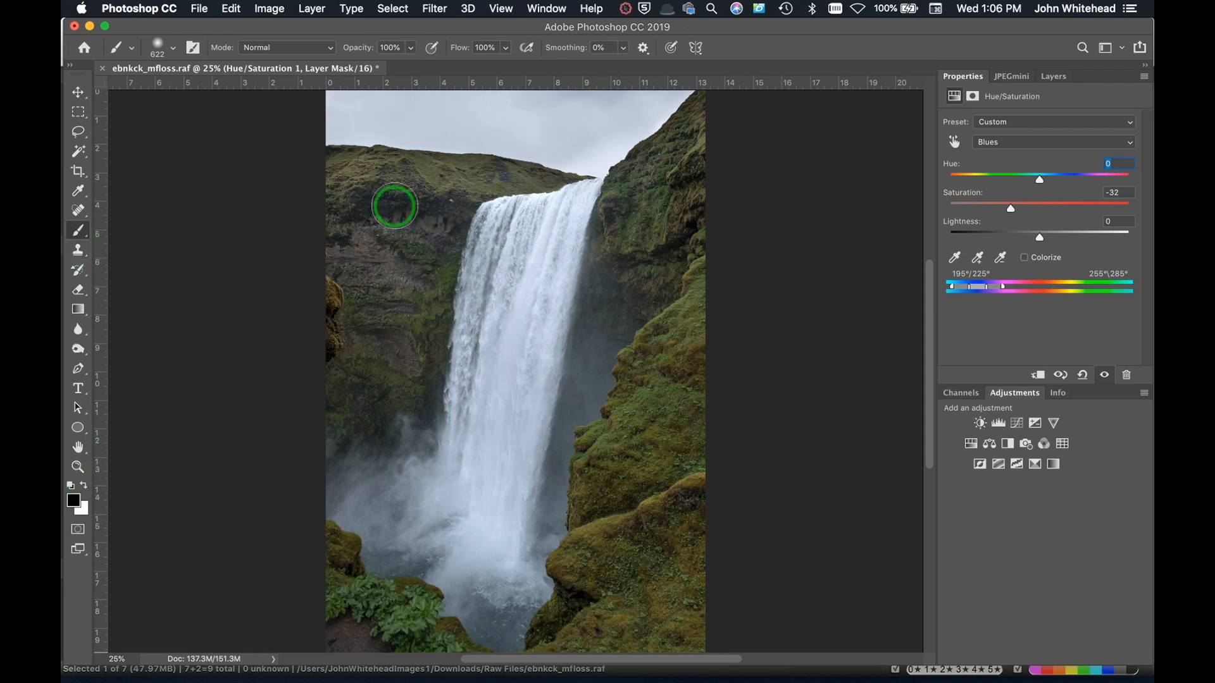
Paint black over the sky on the Hue/Saturation 1 mask to exclude it from the desaturation.
mouse_move(322, 121)
mouse_down()
mouse_move(581, 156)
mouse_move(643, 111)
mouse_move(621, 111)
mouse_move(635, 82)
mouse_move(349, 96)
mouse_up()
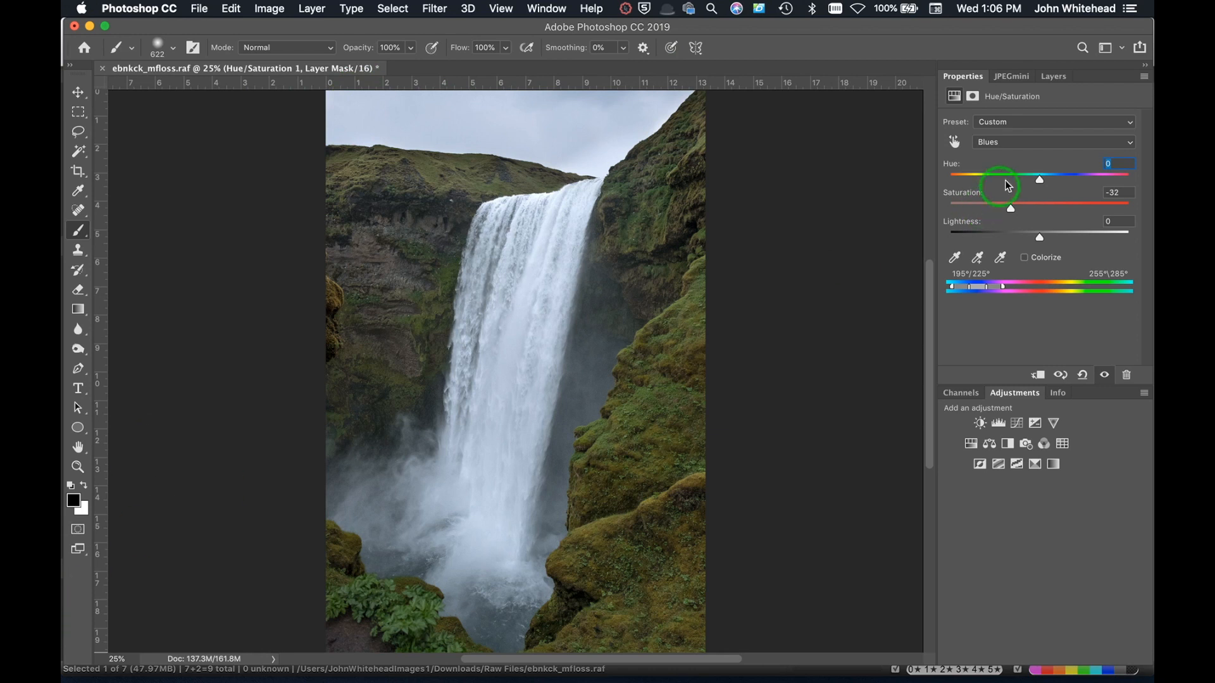
click(1053, 76)
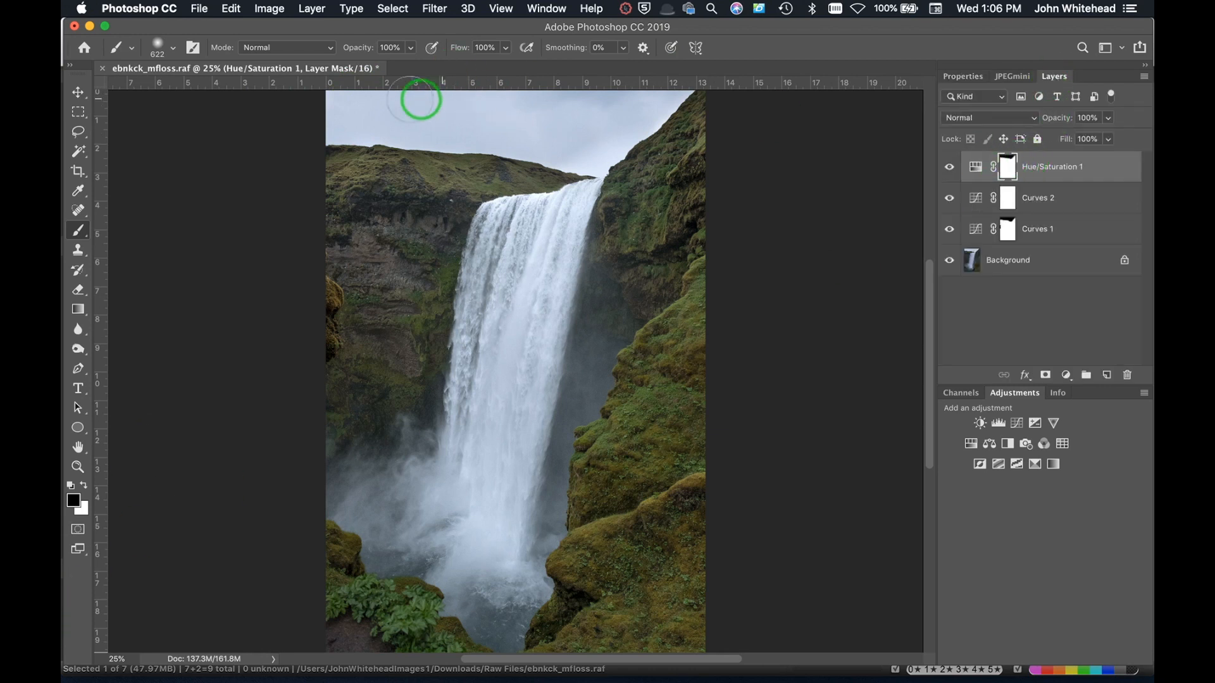
mouse_move(320, 104)
mouse_down()
mouse_move(338, 122)
mouse_move(583, 152)
mouse_move(673, 82)
mouse_move(640, 101)
mouse_up()
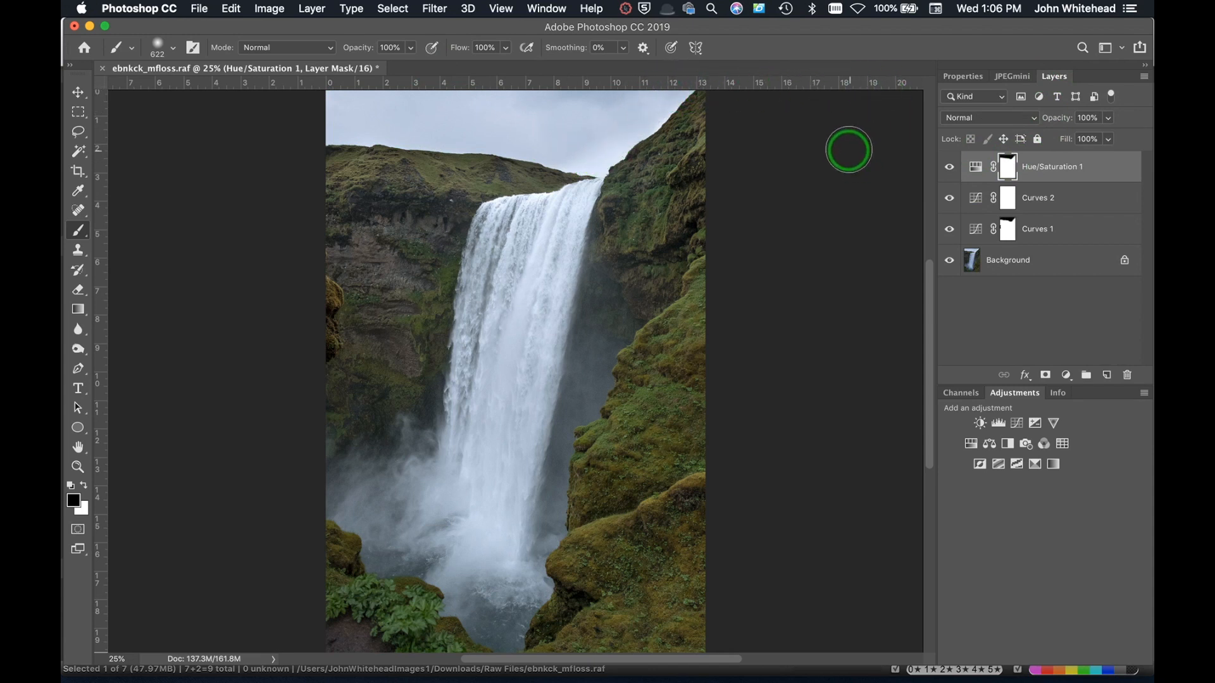
Check the waterfall's color values in the Info readings with the Lasso tool active, and display the available adjustments again.
click(1058, 393)
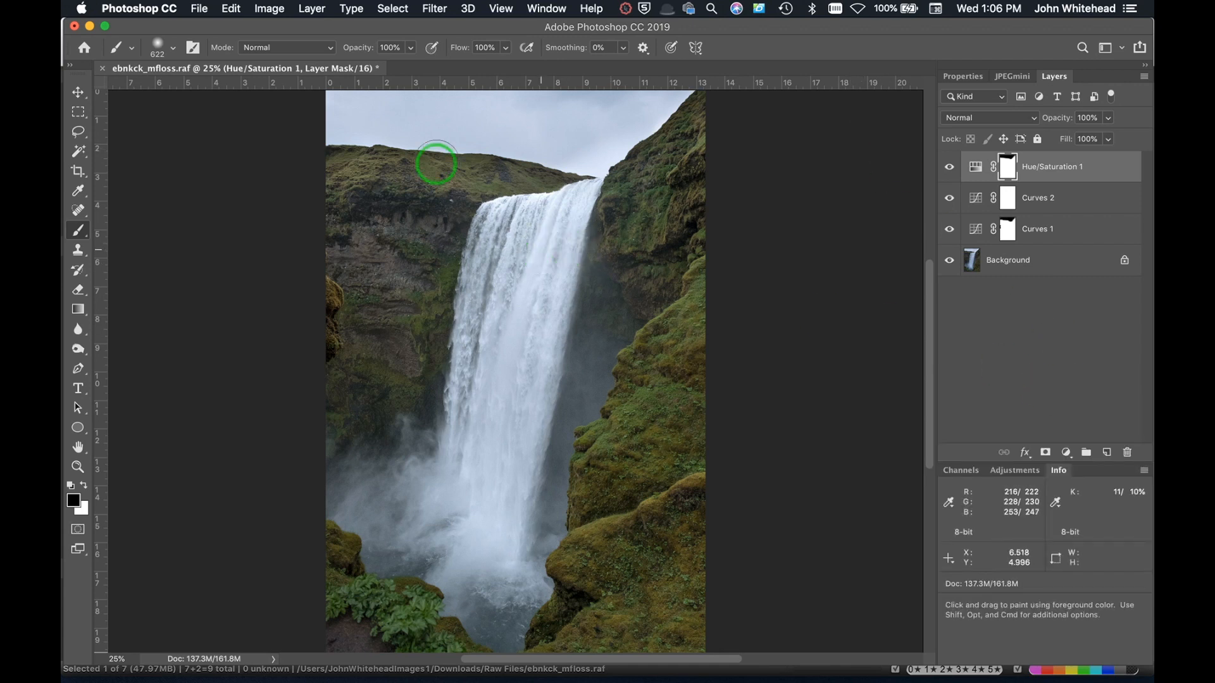
click(77, 131)
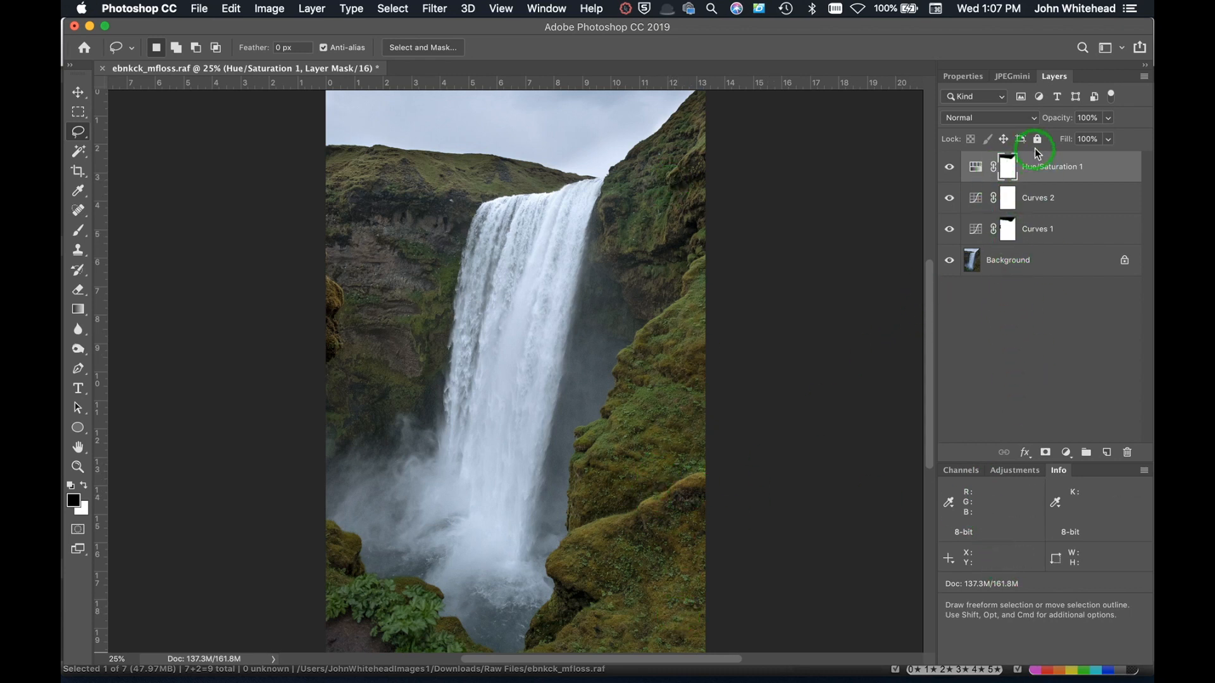
click(1007, 470)
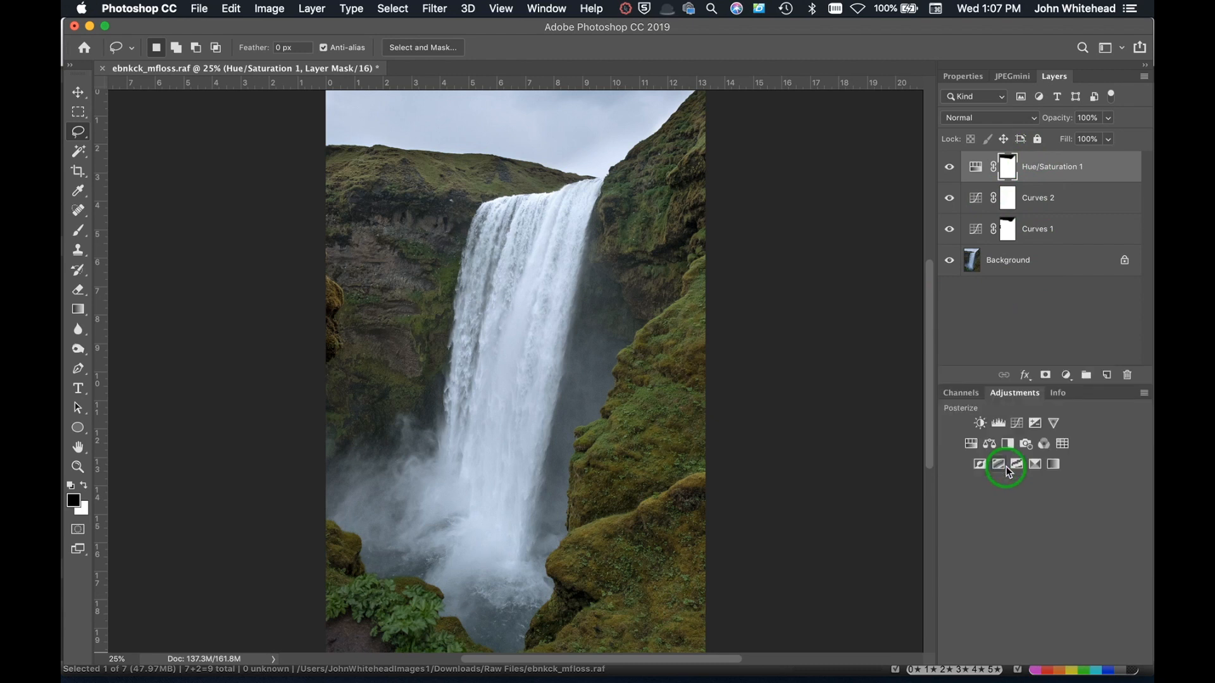
Add a second Hue/Saturation adjustment layer, try a Master Saturation of +10, and undo the saturation change.
click(974, 447)
drag(1038, 203, 1049, 214)
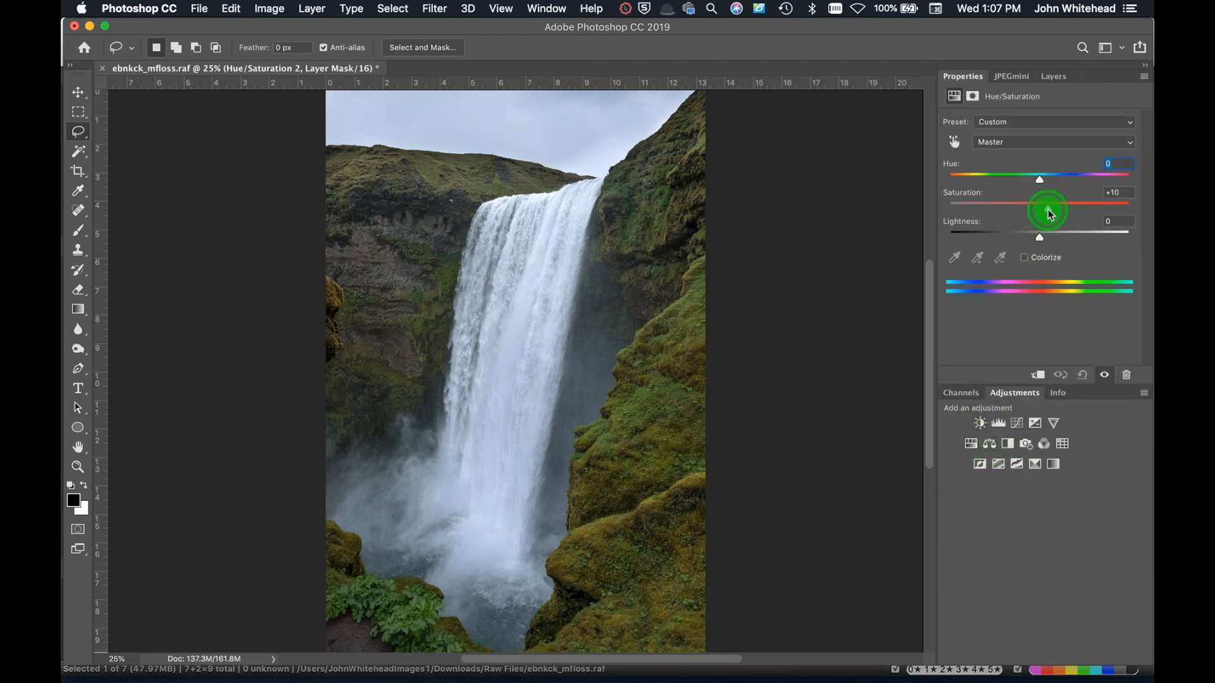
drag(1049, 214, 1045, 212)
key(super+z)
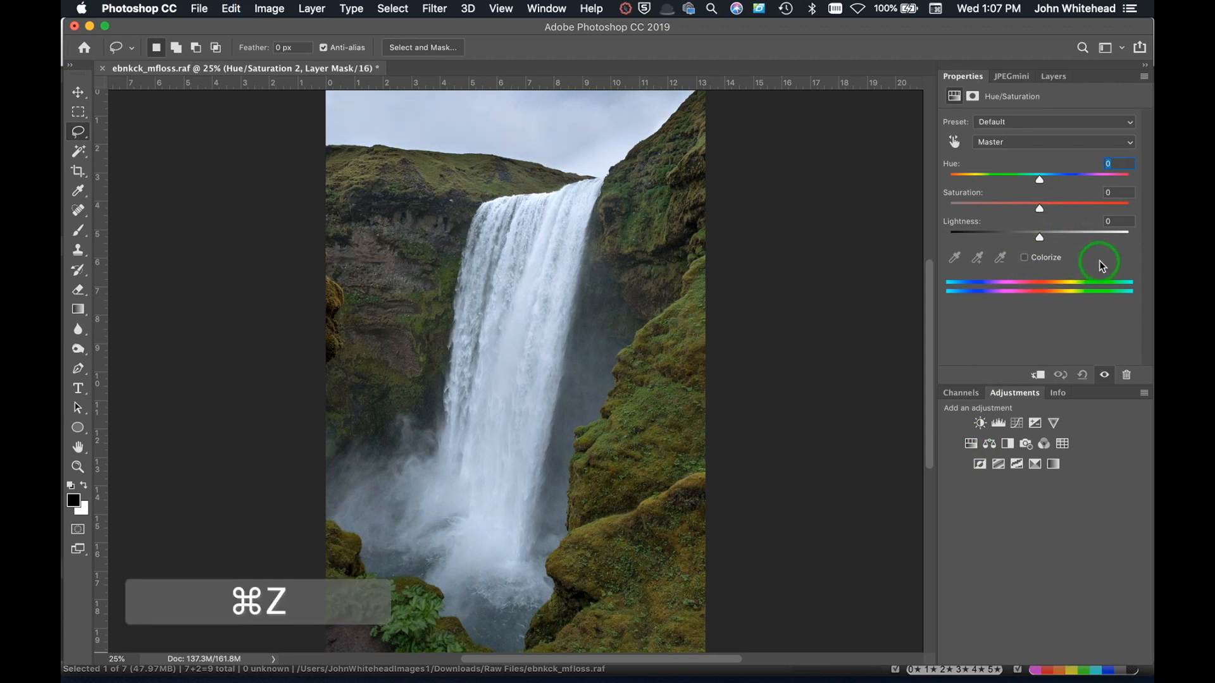
Set the Saturation of the Yellows to +10 and of the Greens to +11 in the new Hue/Saturation adjustment.
click(1009, 145)
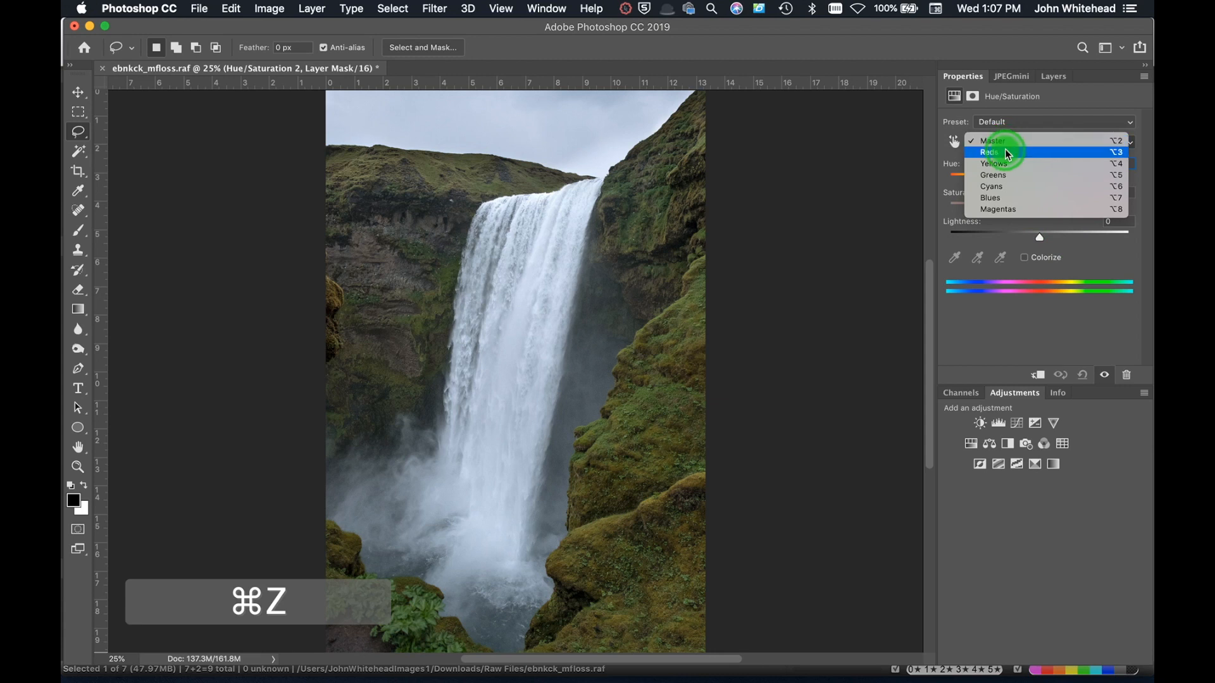
click(1003, 164)
drag(1039, 204, 1046, 213)
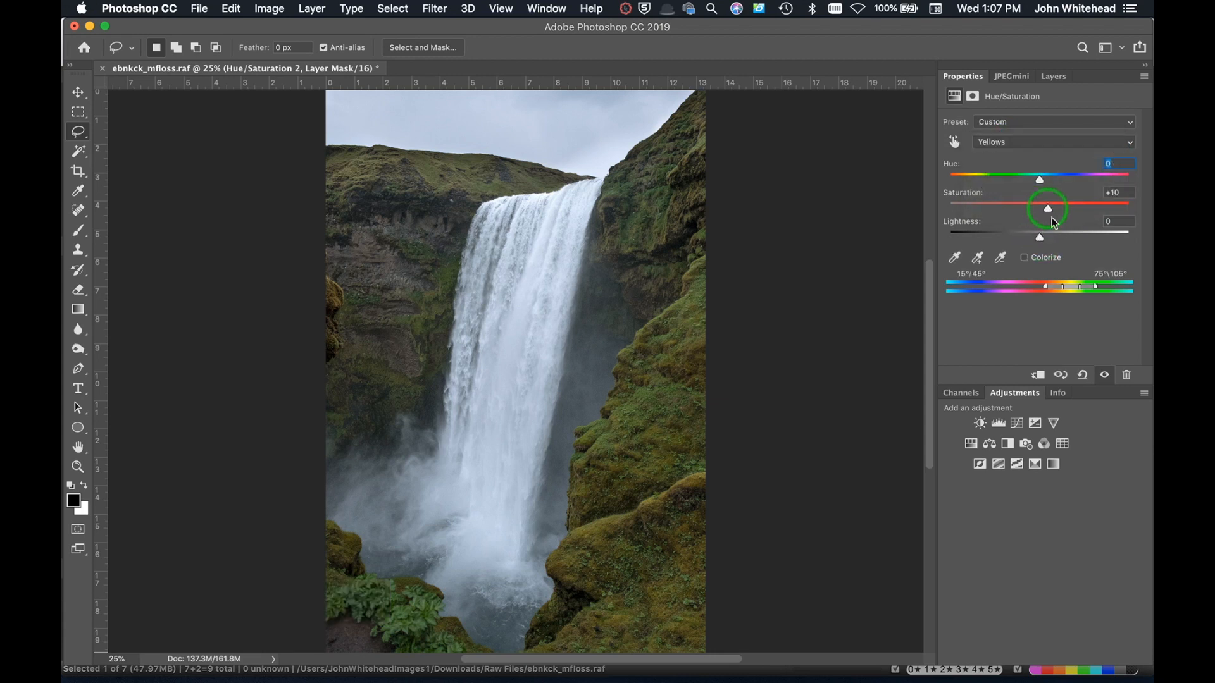
click(1010, 143)
click(1025, 155)
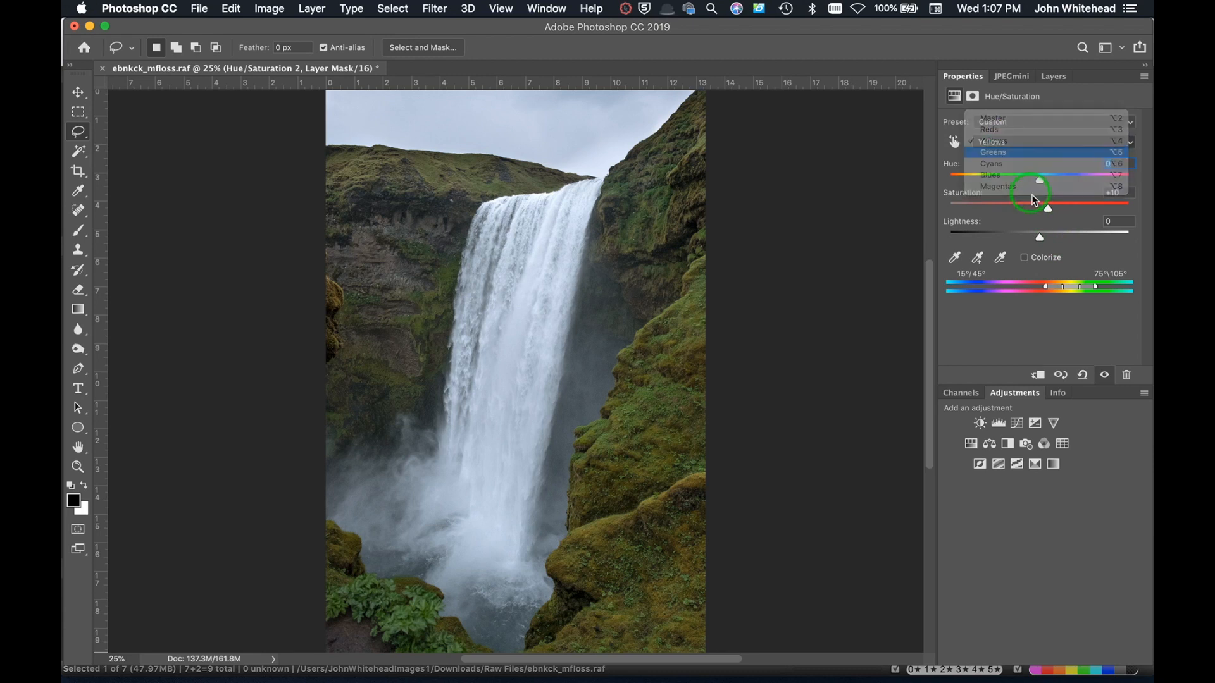
drag(1048, 214, 1051, 213)
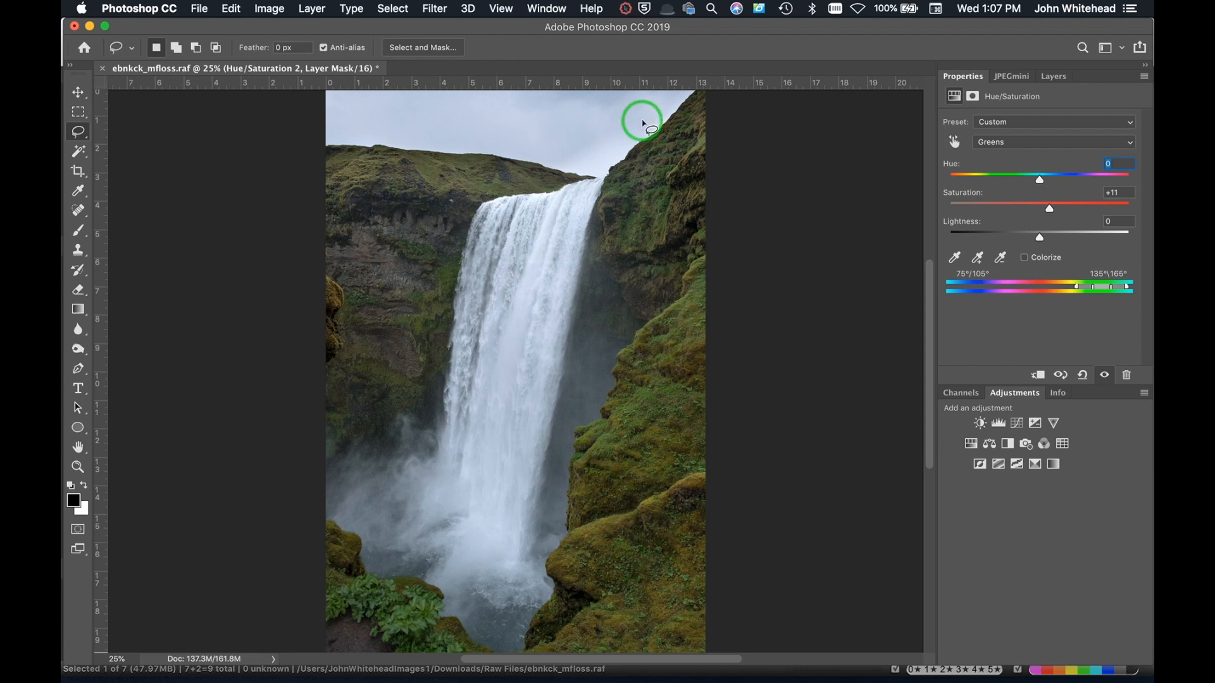
Test a Master Saturation of +5 in the Hue/Saturation adjustment and reduce it slightly.
click(1009, 142)
click(1011, 108)
mouse_move(1039, 203)
mouse_down()
mouse_move(1064, 203)
mouse_move(1043, 204)
mouse_move(1045, 214)
mouse_up()
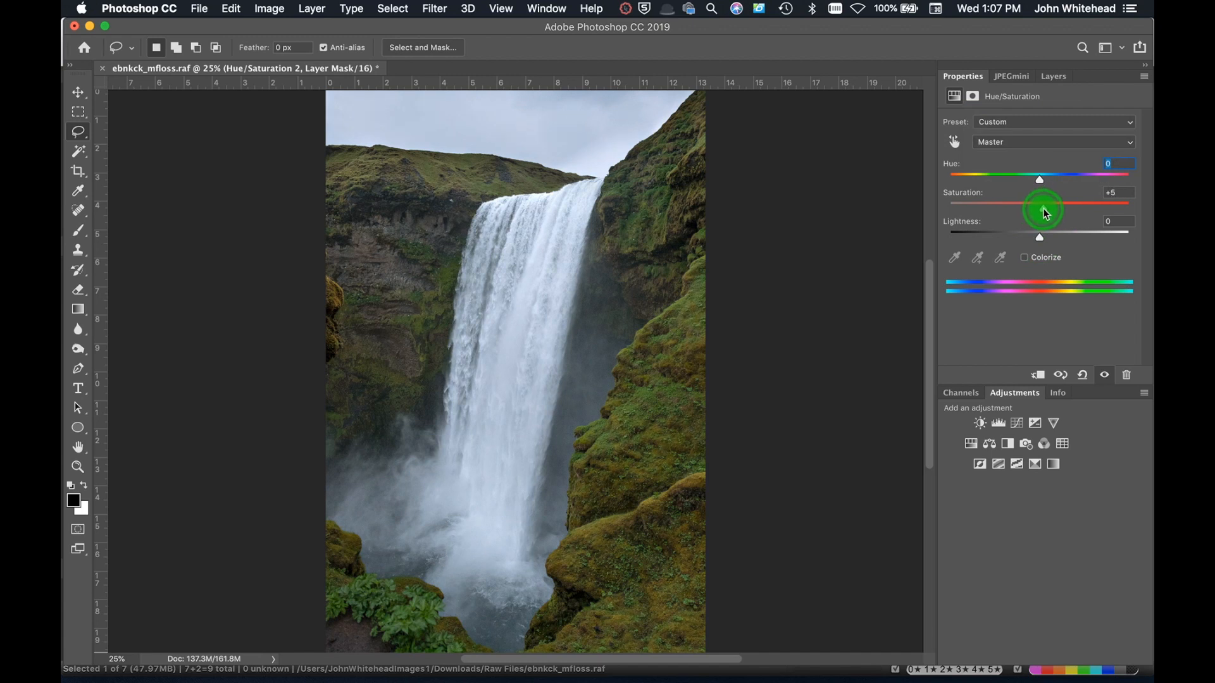
drag(1042, 215, 1039, 211)
Add a brightening Curves adjustment layer with its white point at input 239, output 255, and invert its mask to black.
click(1017, 424)
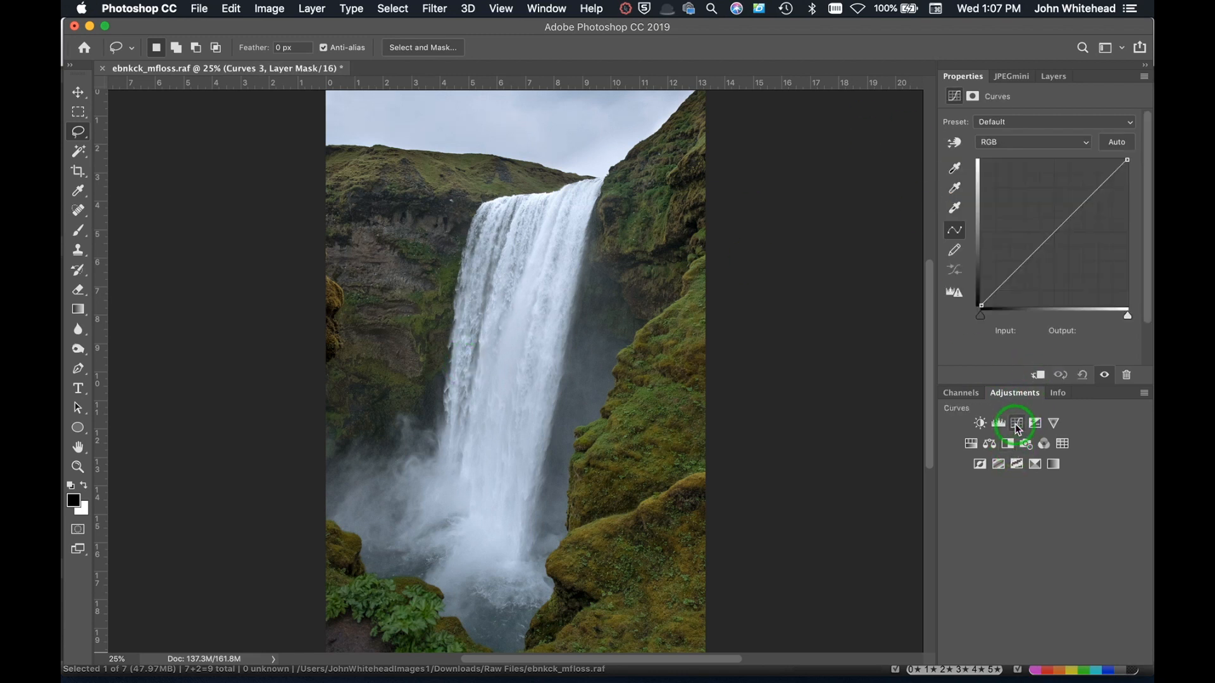
drag(1123, 159, 1115, 161)
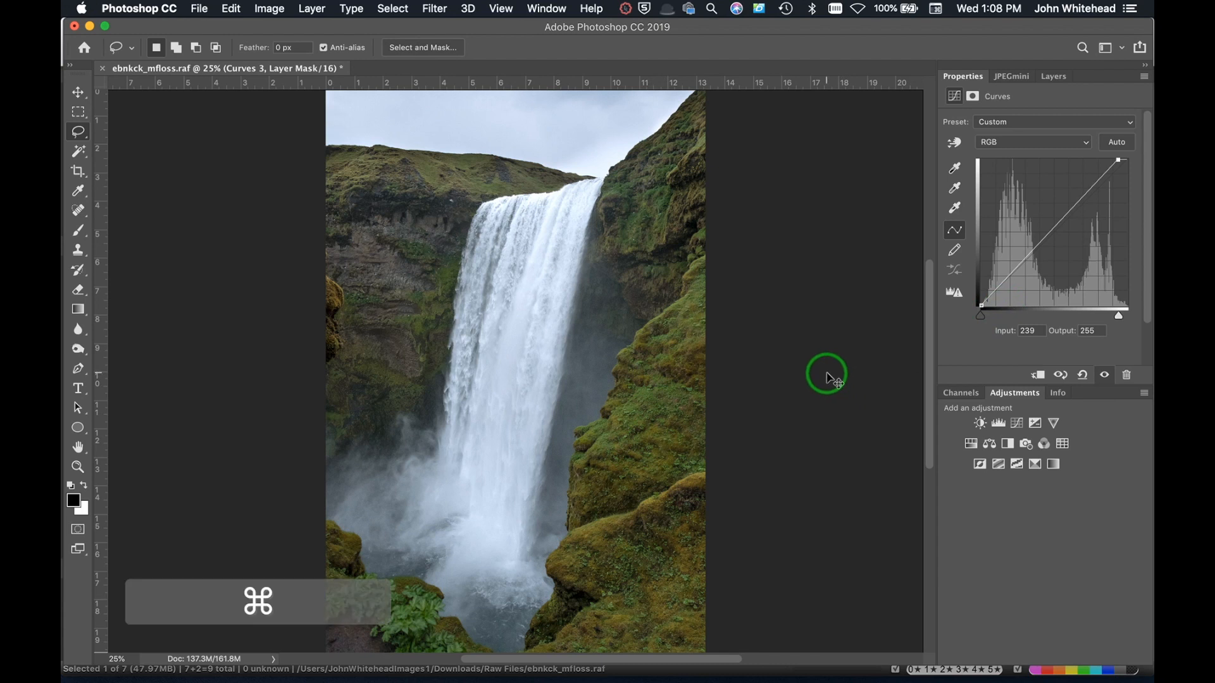
key(super+i)
Paint white over the cliffs and foreground rocks on the Curves 3 mask to brighten them, and compare with the layer hidden.
click(78, 230)
click(1053, 76)
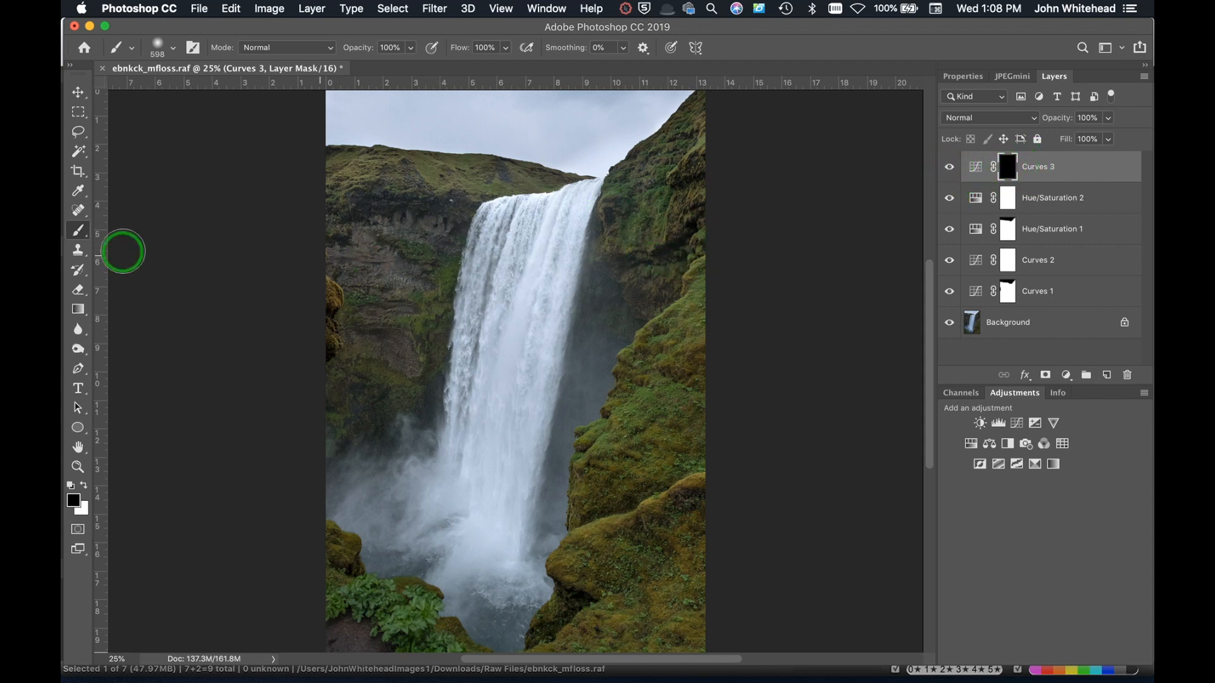
click(85, 488)
drag(632, 291, 688, 296)
mouse_move(713, 138)
mouse_down()
mouse_move(653, 193)
mouse_move(639, 392)
mouse_move(621, 440)
mouse_move(610, 428)
mouse_move(597, 531)
mouse_move(688, 310)
mouse_move(665, 626)
mouse_move(629, 575)
mouse_move(595, 577)
mouse_move(565, 637)
mouse_move(596, 640)
mouse_move(690, 609)
mouse_move(729, 355)
mouse_up()
drag(395, 636, 324, 567)
mouse_move(350, 403)
mouse_down()
mouse_move(425, 246)
mouse_move(355, 192)
mouse_move(426, 184)
mouse_up()
mouse_move(674, 239)
mouse_down()
mouse_move(667, 197)
mouse_move(645, 223)
mouse_move(696, 168)
mouse_move(659, 358)
mouse_move(568, 614)
mouse_up()
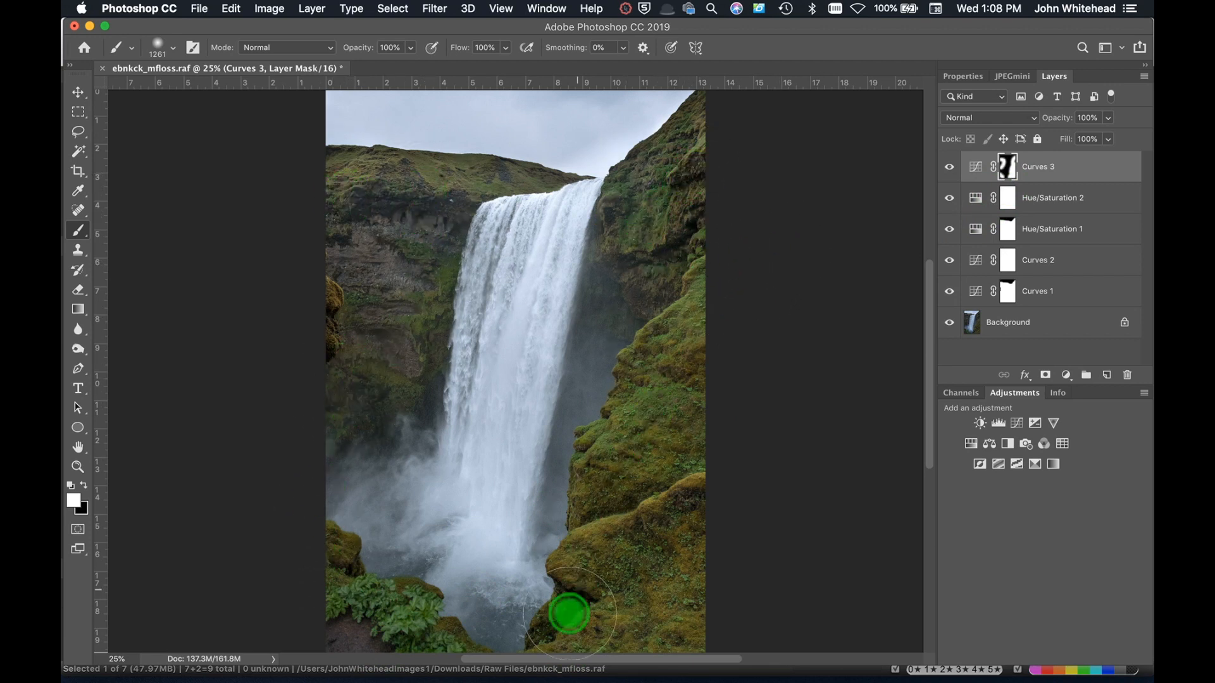
click(949, 168)
click(949, 168)
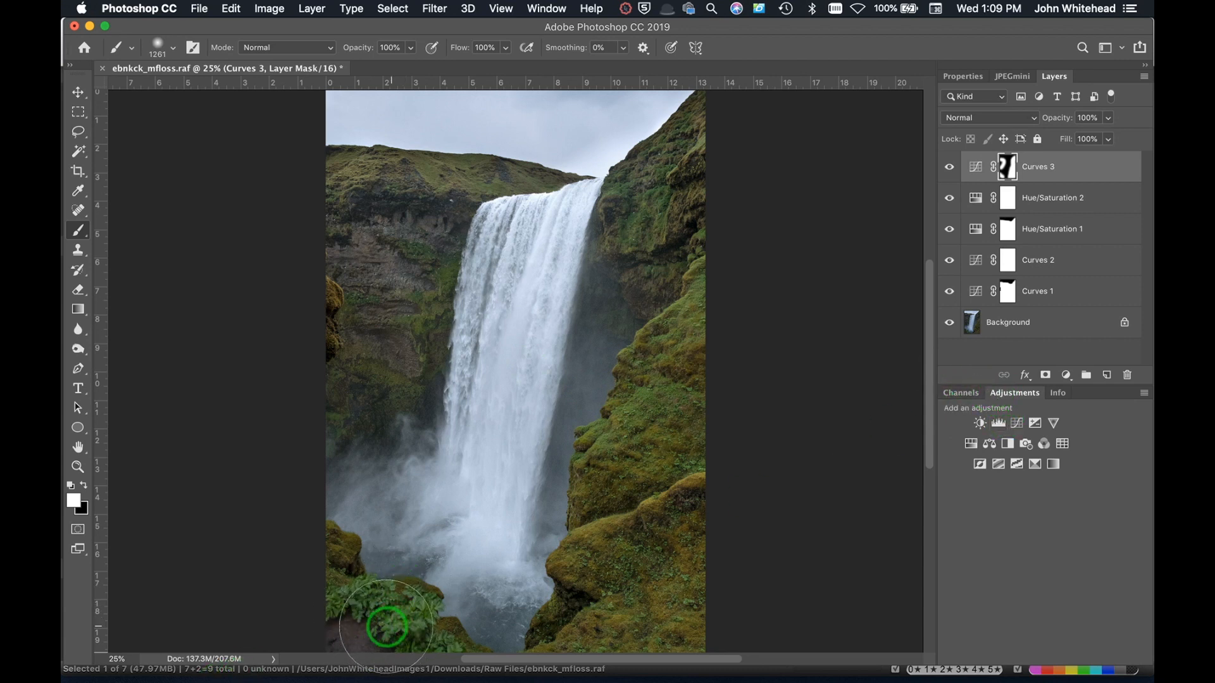
Add a darkening Curves adjustment layer with lowered highlights and a midtone point at input 131, output 115, and invert its mask.
click(1023, 421)
drag(1128, 160, 1126, 164)
drag(1059, 241, 1057, 239)
key(super+i)
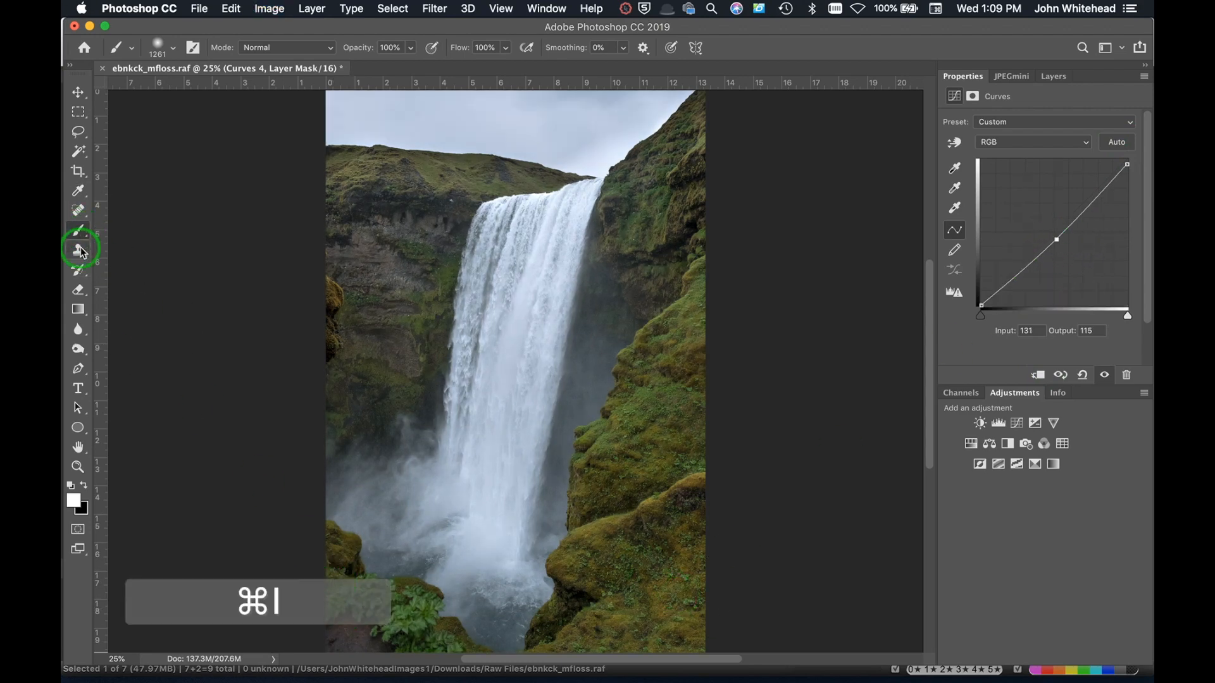
Paint white over the image's lower-left corner on the Curves 4 mask and reduce the layer's opacity to 78%.
mouse_move(312, 578)
mouse_down()
mouse_move(384, 629)
mouse_move(469, 669)
mouse_move(299, 589)
mouse_up()
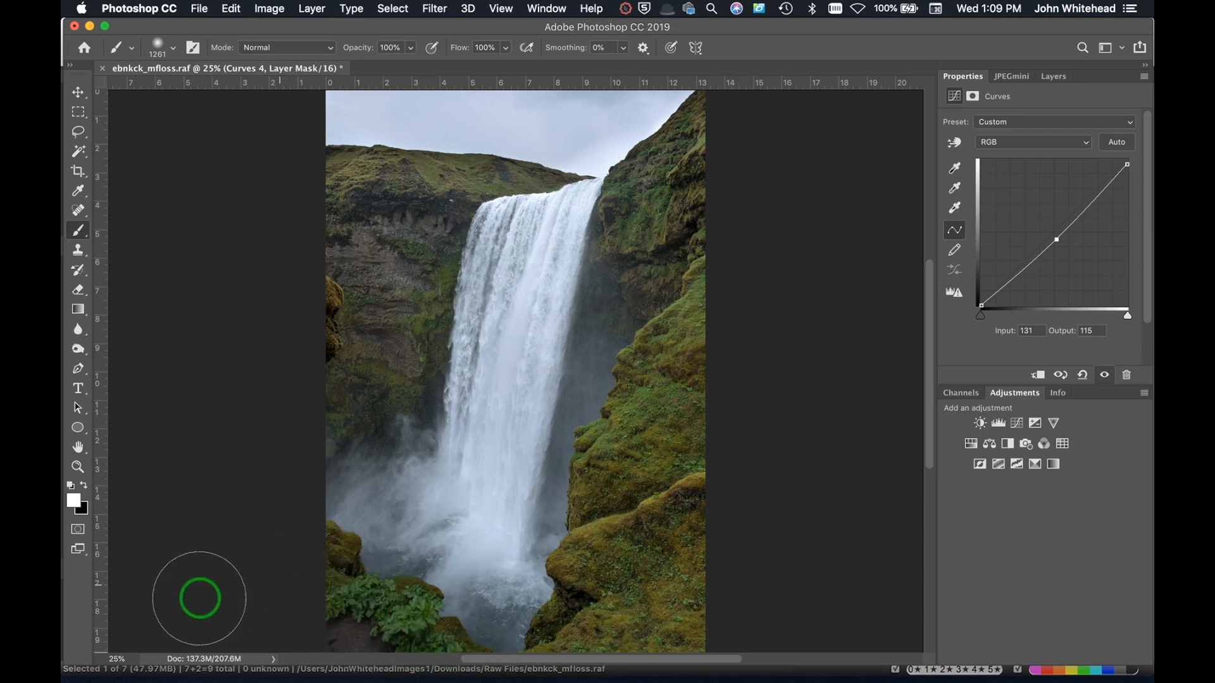
click(1054, 75)
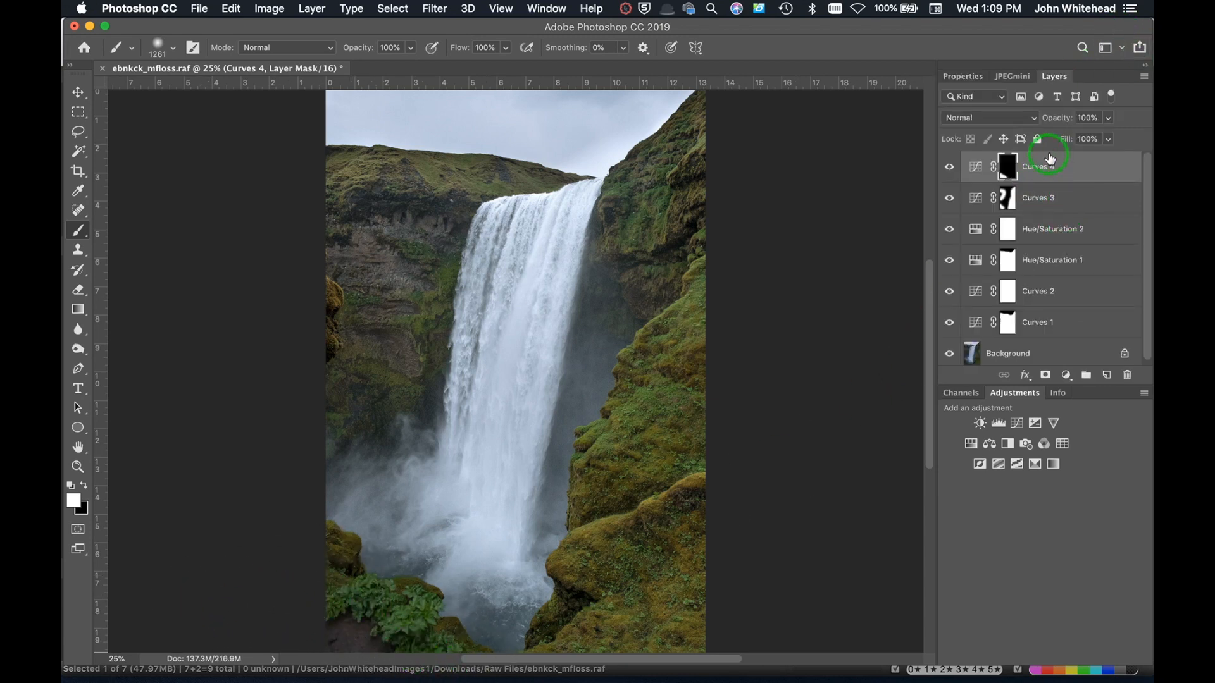
drag(1065, 122, 1048, 123)
click(647, 429)
Stamp all visible layers into a new top layer and apply a High Pass filter with a 2-pixel radius to it.
key(alt+super)
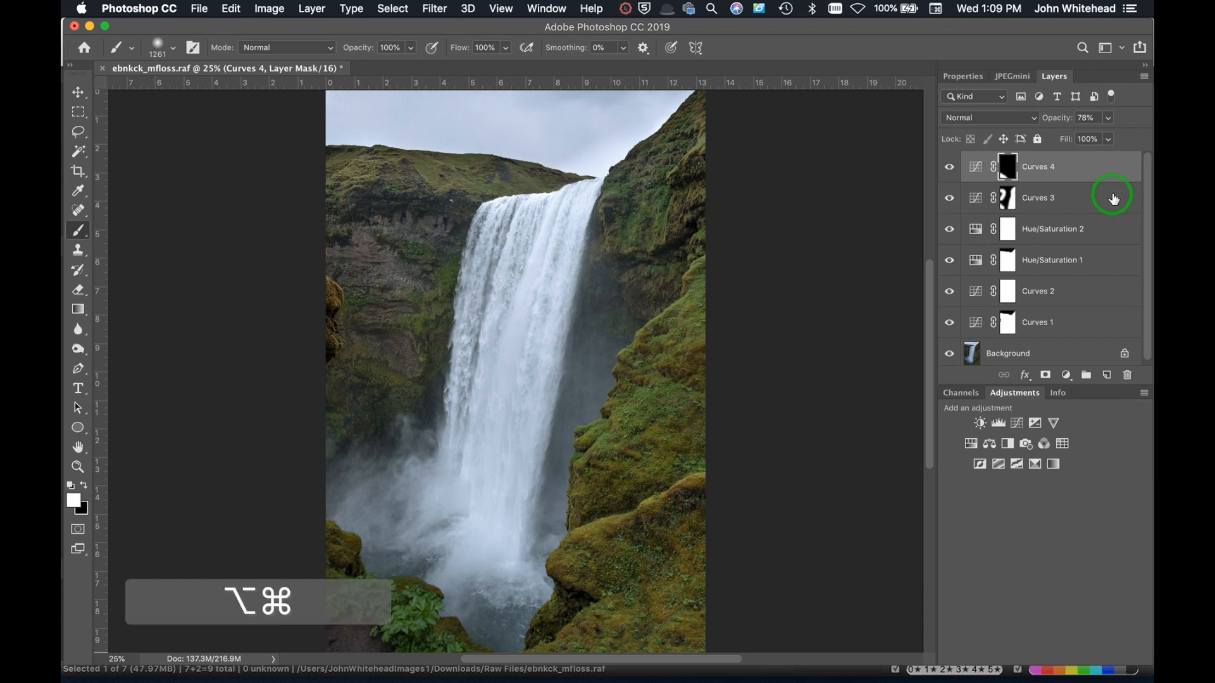
key(alt+shift+super+e)
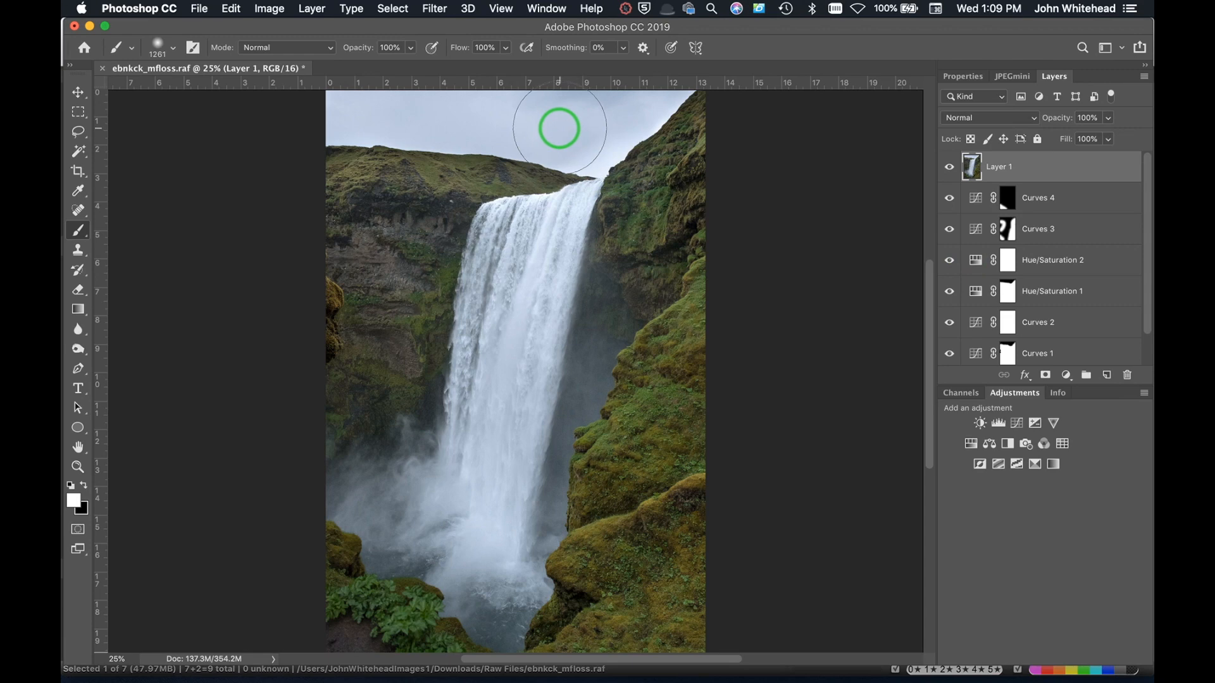
click(435, 8)
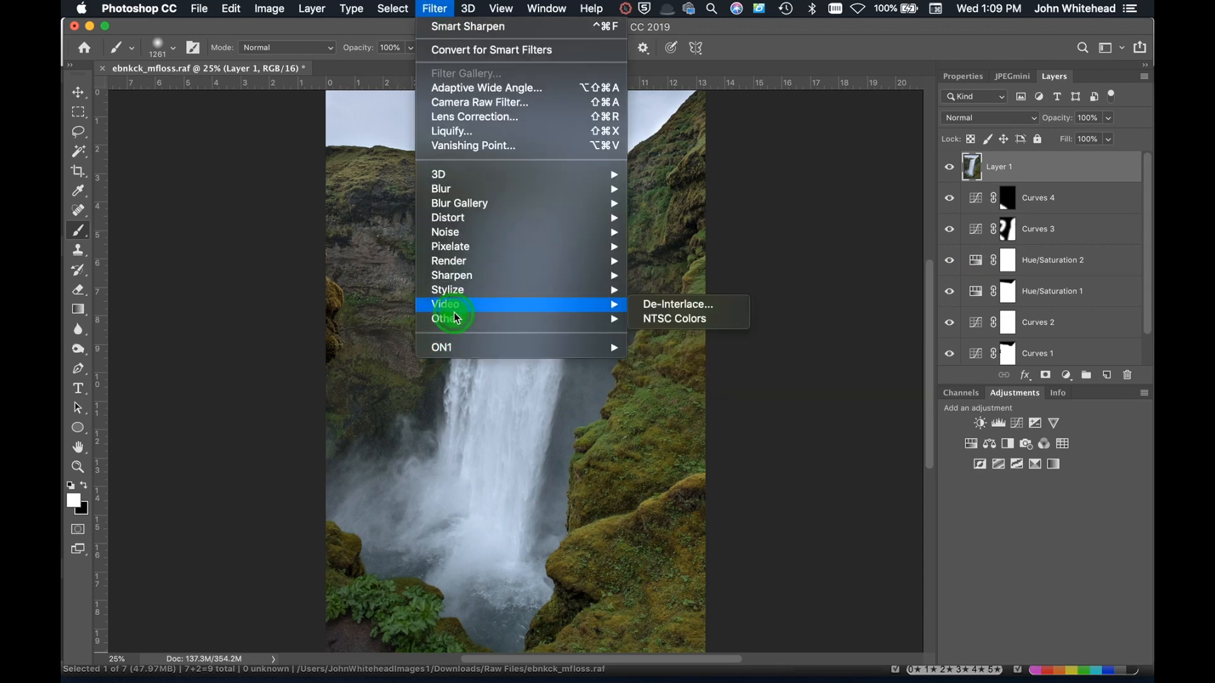
mouse_move(456, 319)
click(670, 333)
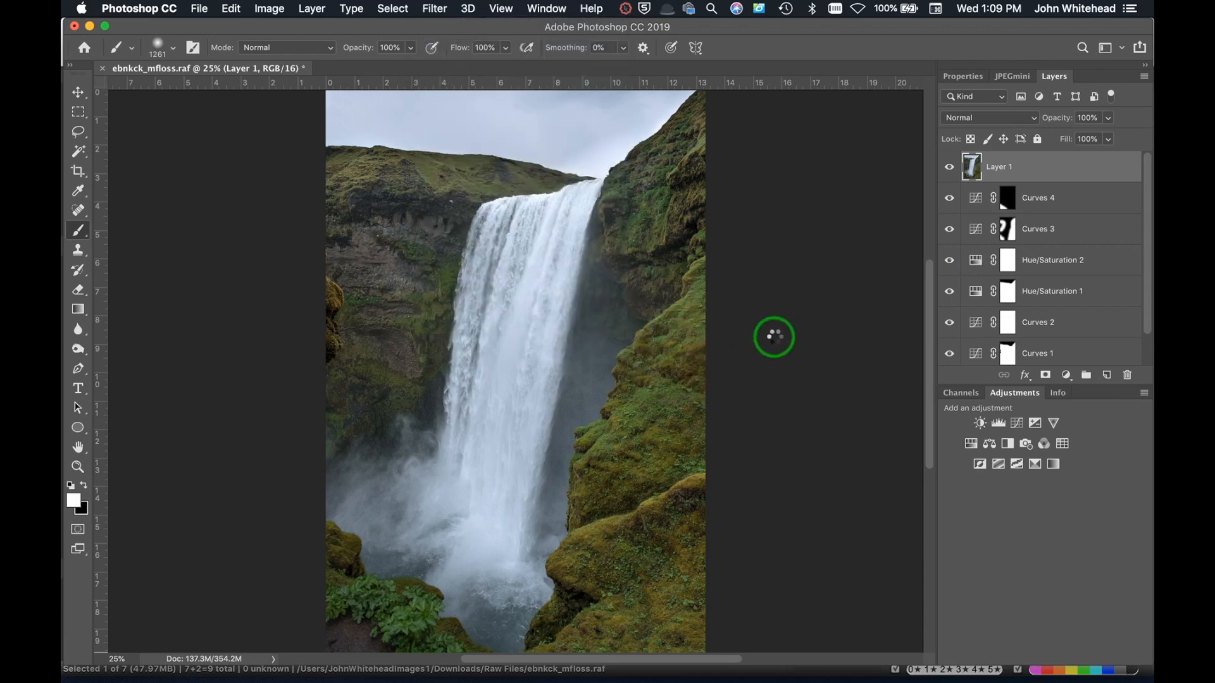
text(2)
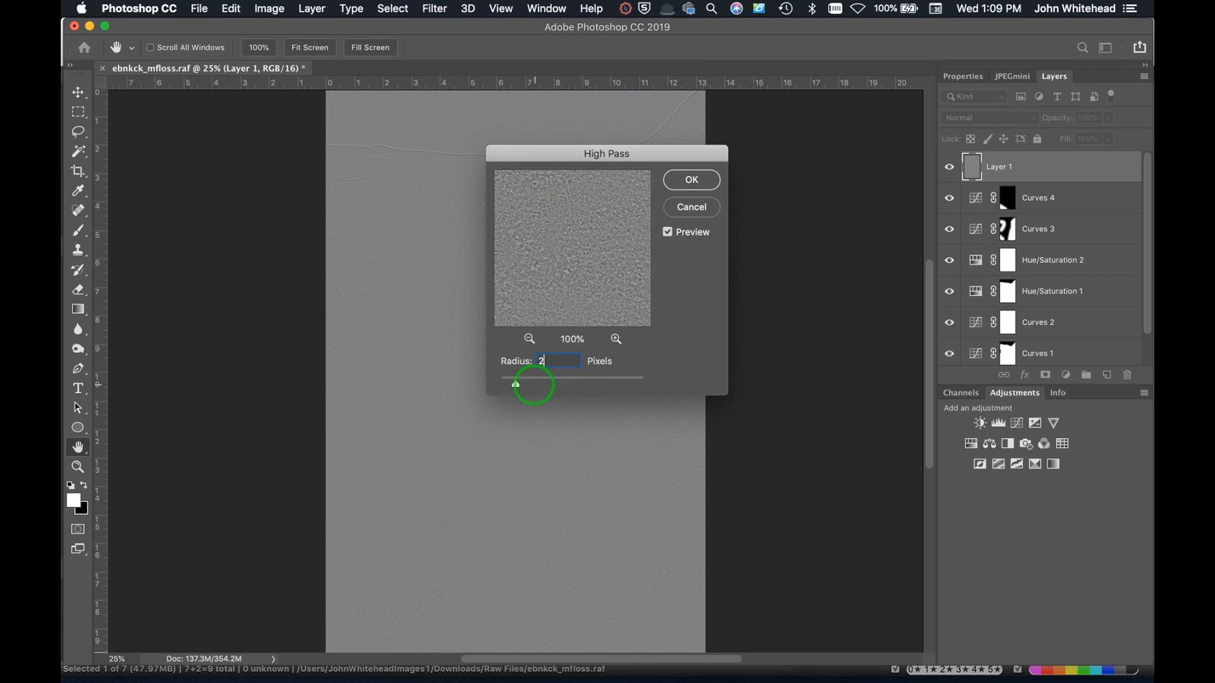
click(692, 180)
key(b)
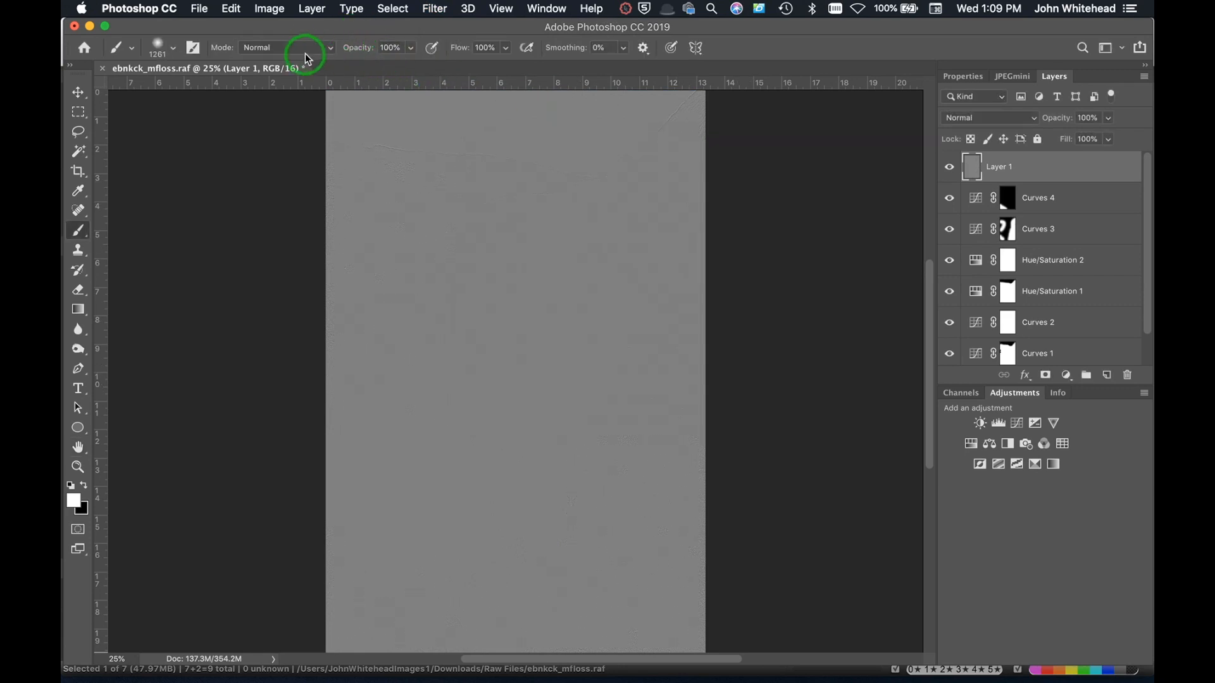
Blend the High Pass layer in Linear Light mode, compare the sharpening on and off, and reduce its opacity to 69%.
click(972, 118)
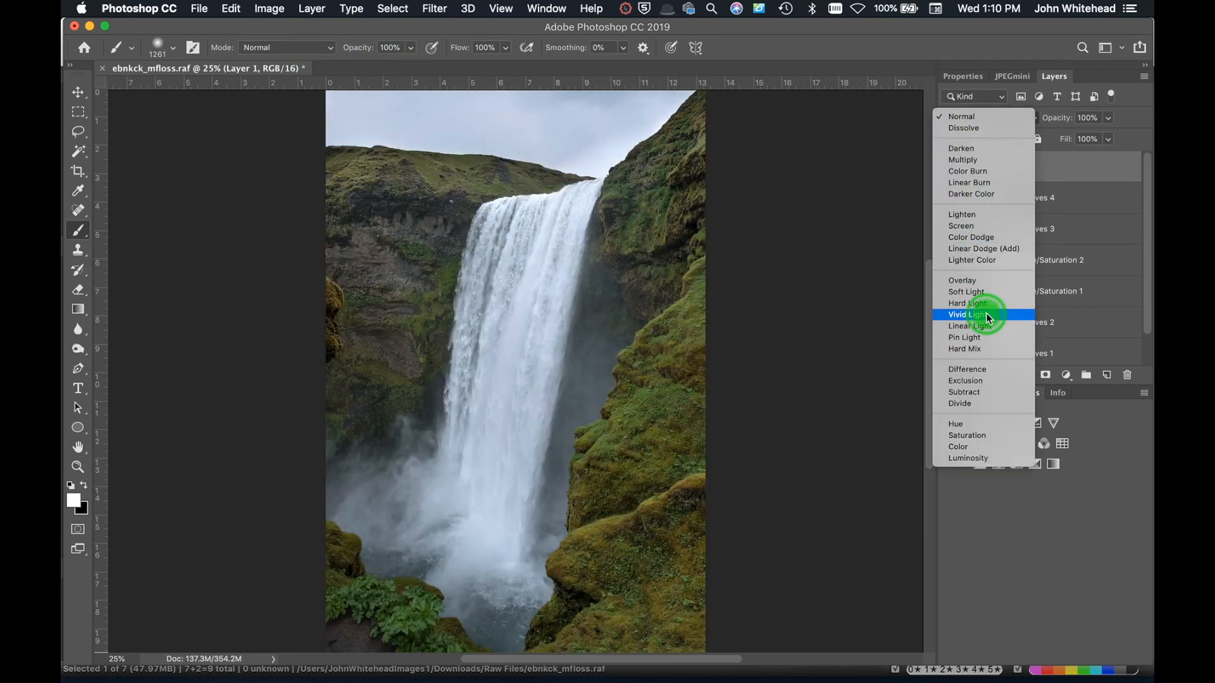
click(989, 324)
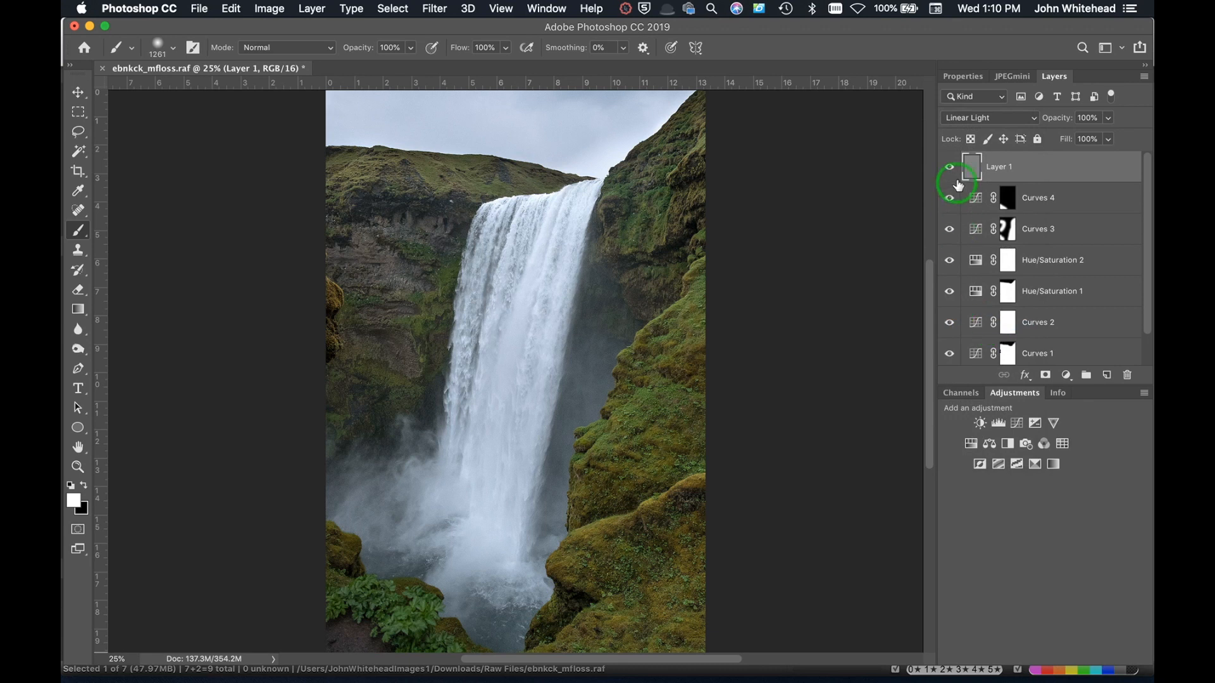
click(947, 169)
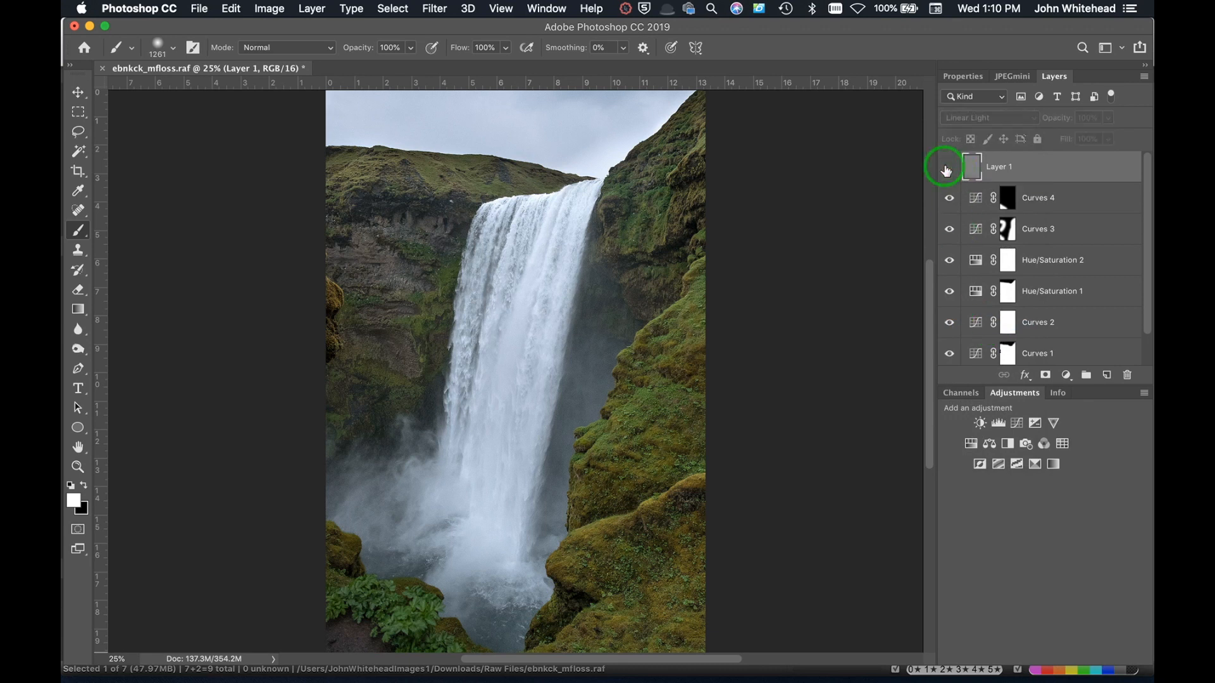
click(946, 170)
click(946, 170)
click(946, 169)
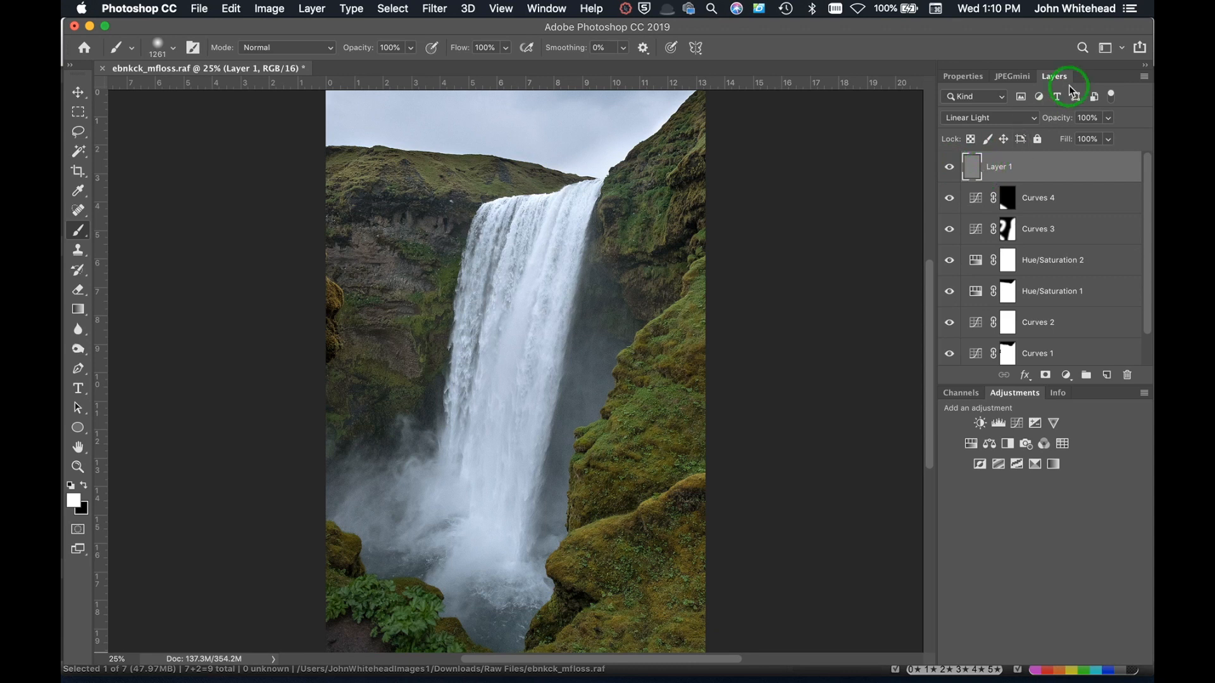
drag(1064, 122, 1036, 126)
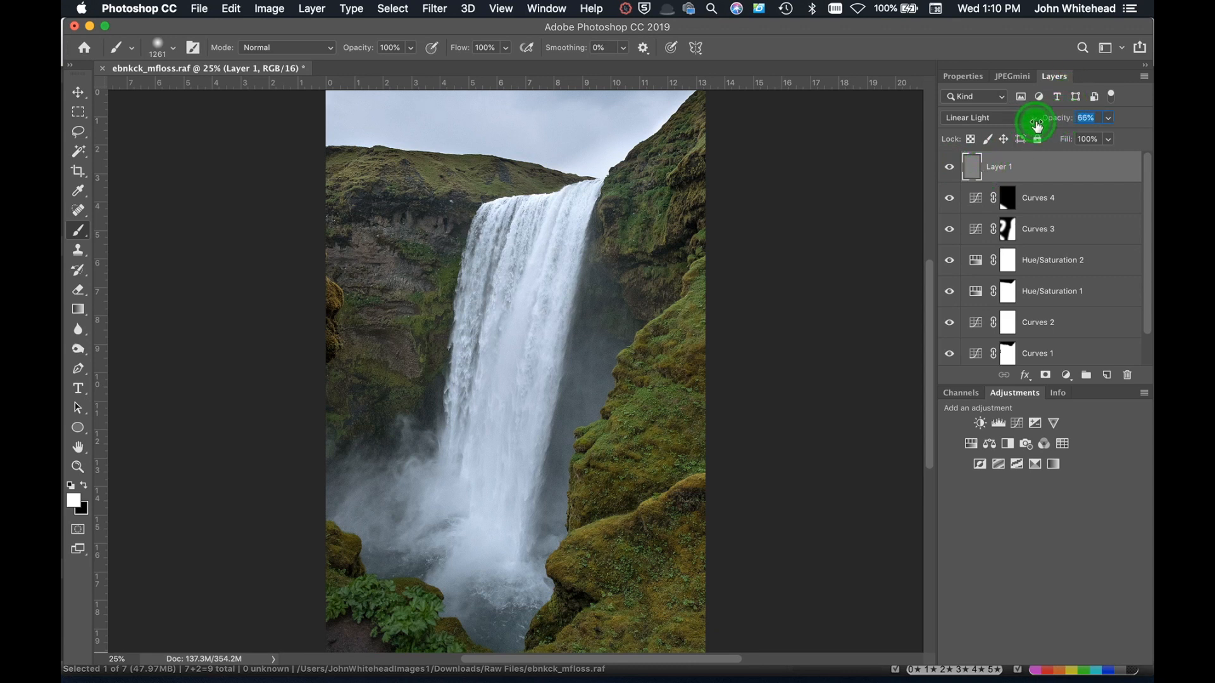
click(949, 167)
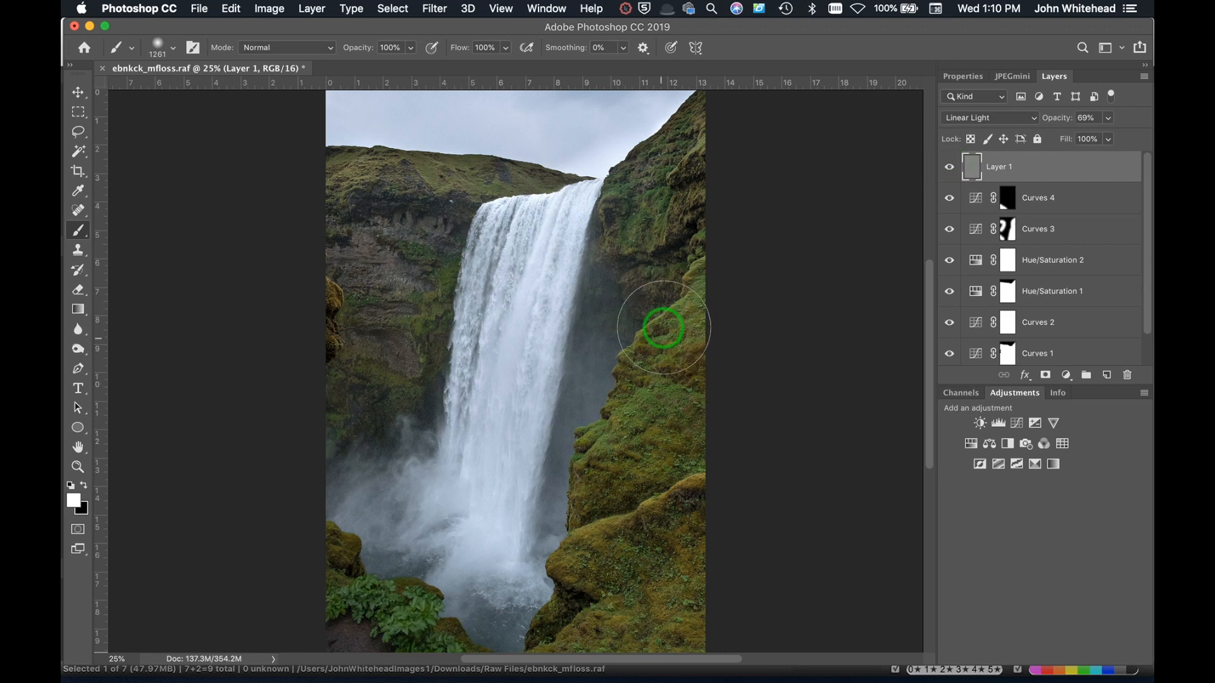
Add a Curves adjustment layer with the black point at input 1 and a midtone point at input 88, output 92, and compare its effect.
click(1017, 423)
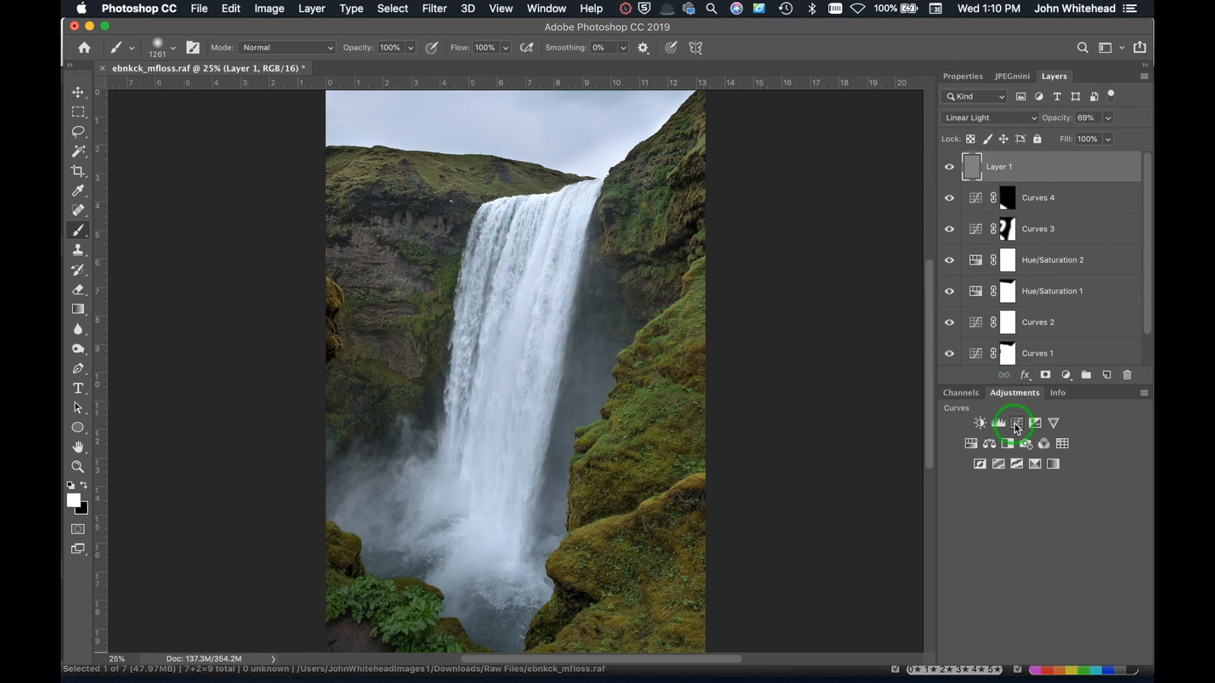
click(981, 316)
click(982, 318)
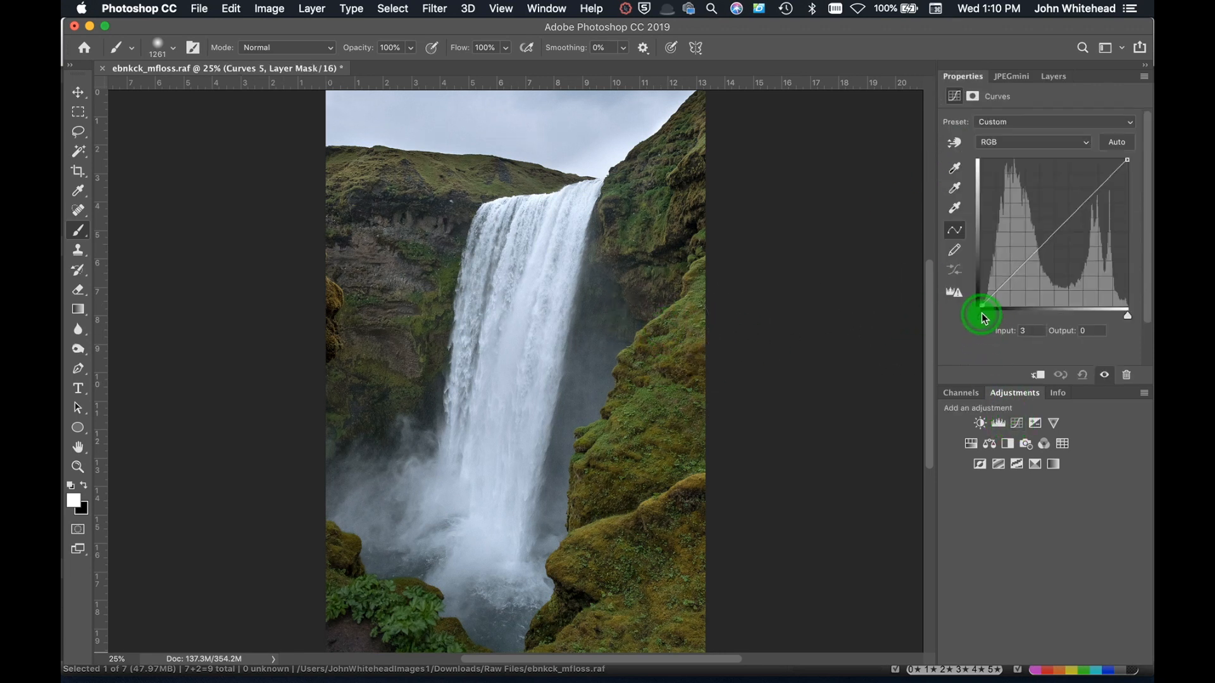
drag(984, 316, 981, 317)
drag(981, 309, 981, 321)
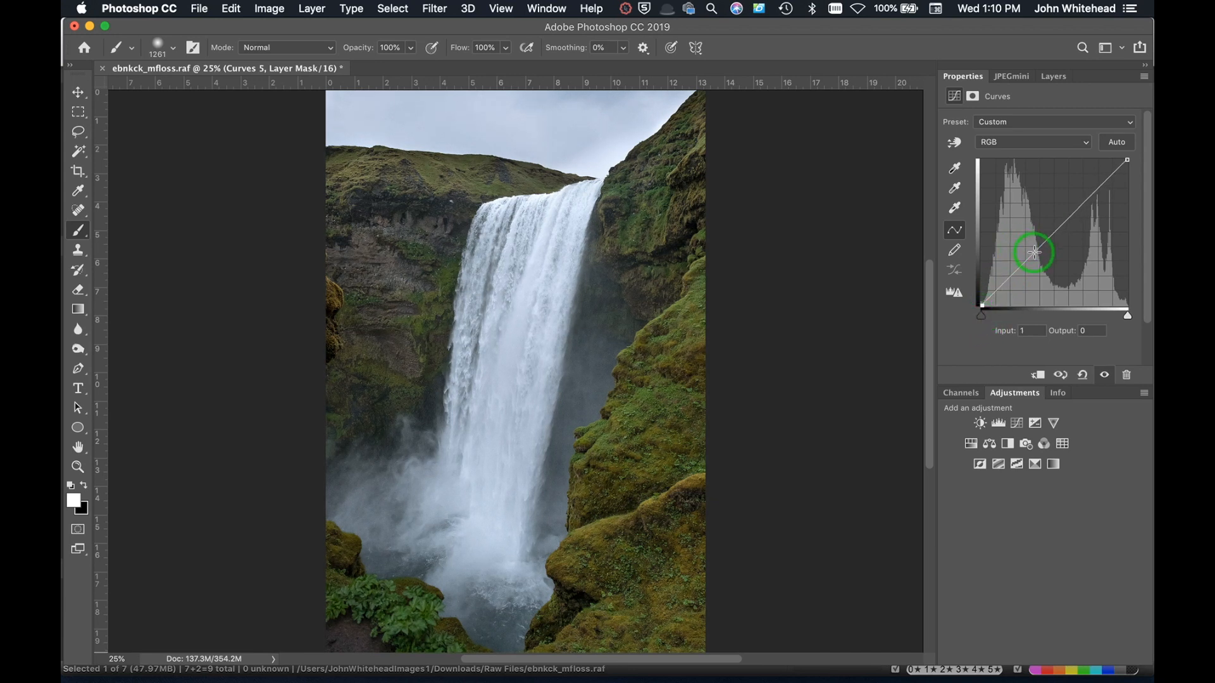
drag(1034, 252, 1032, 252)
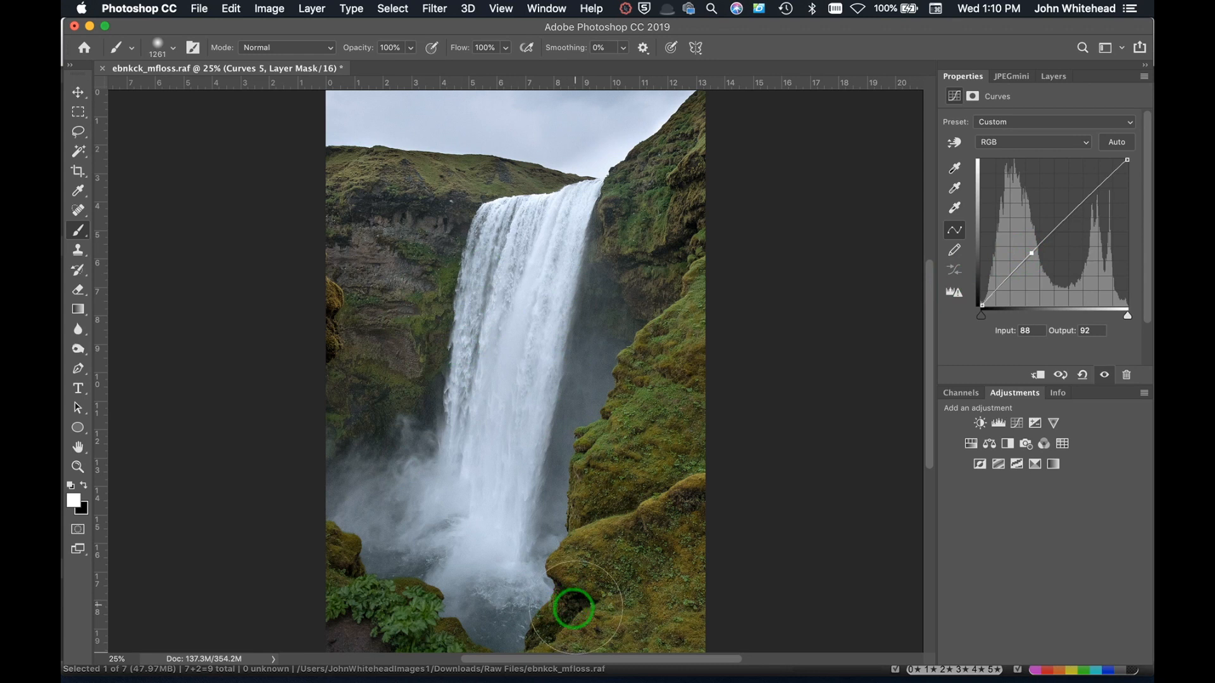
click(1054, 76)
click(949, 167)
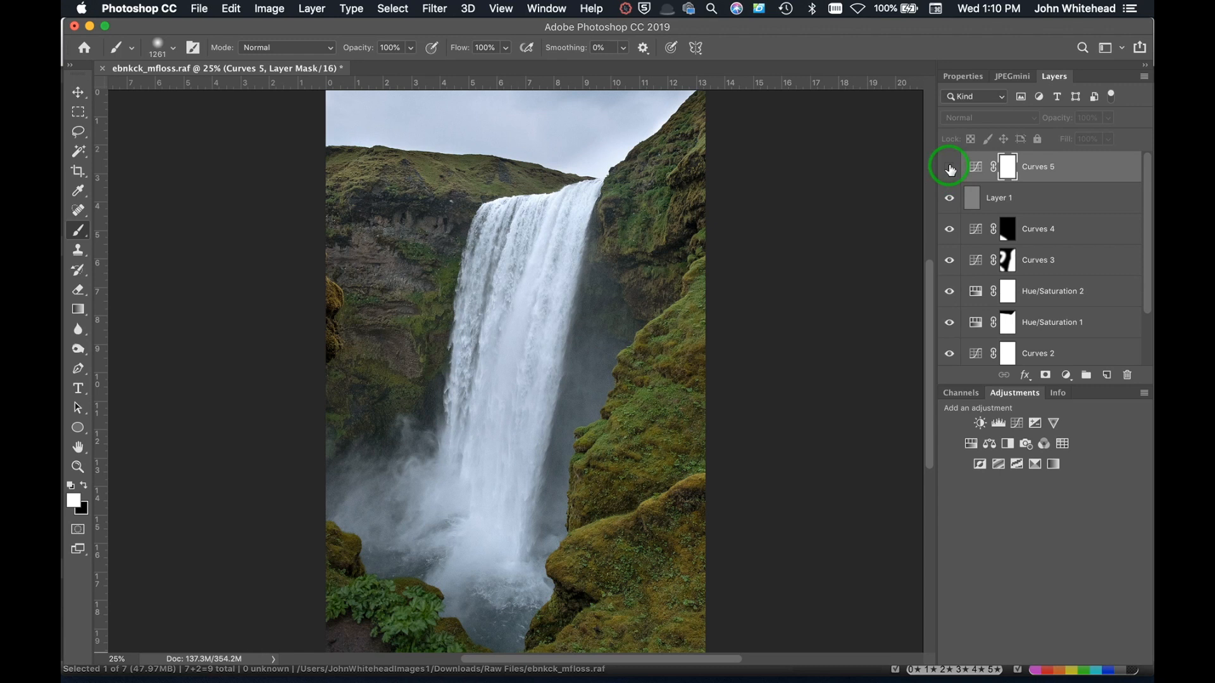
click(950, 169)
click(951, 169)
click(952, 169)
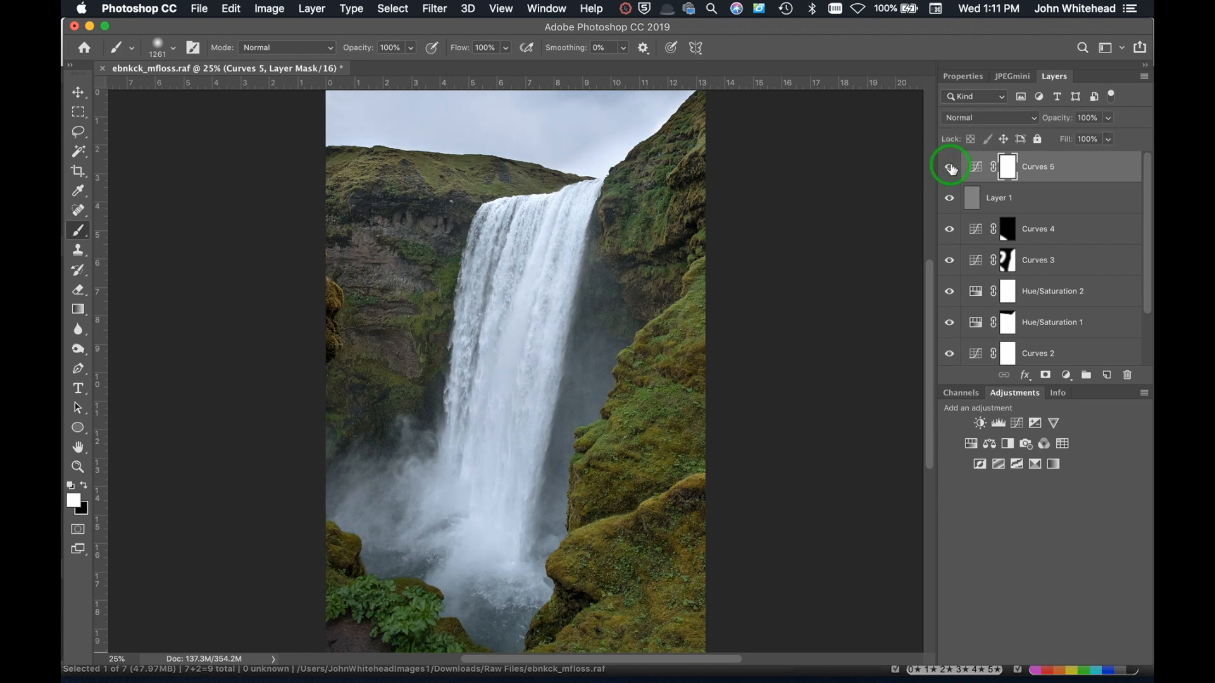